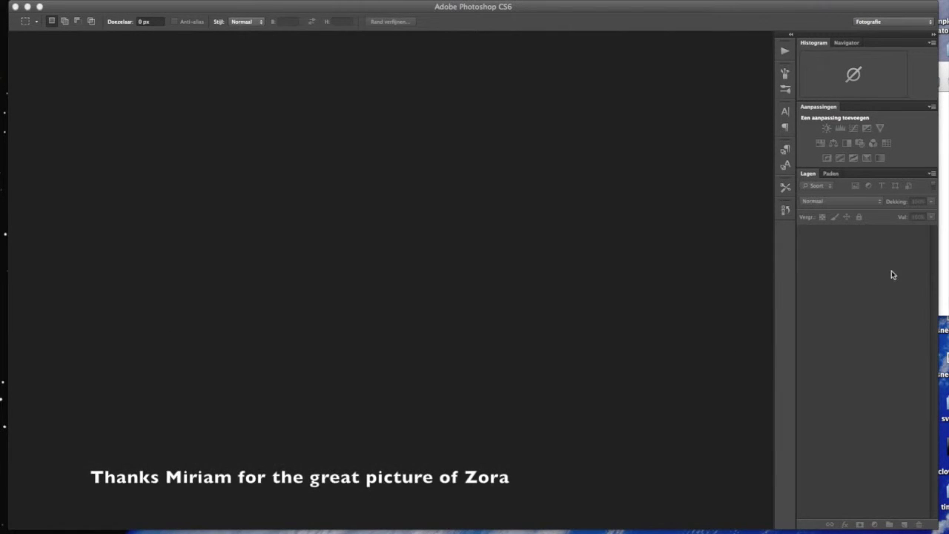
Preview the finished Zoravis.jpg, close it, and send zora1.jpg into Photoshop
{"action": "left_click", "coordinate": [947, 278]}
{"action": "left_click", "coordinate": [918, 201]}
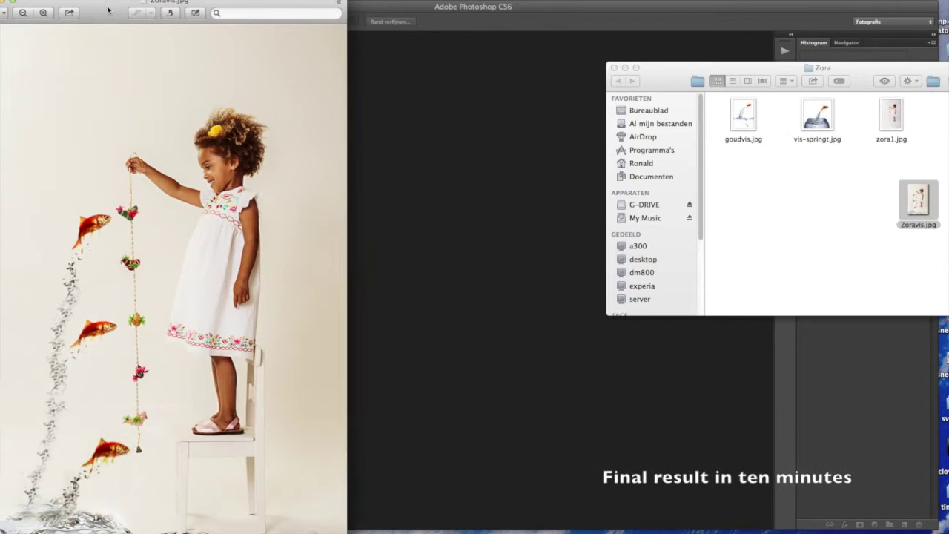
{"action": "left_click_drag", "start_coordinate": [112, 7], "coordinate": [325, 10]}
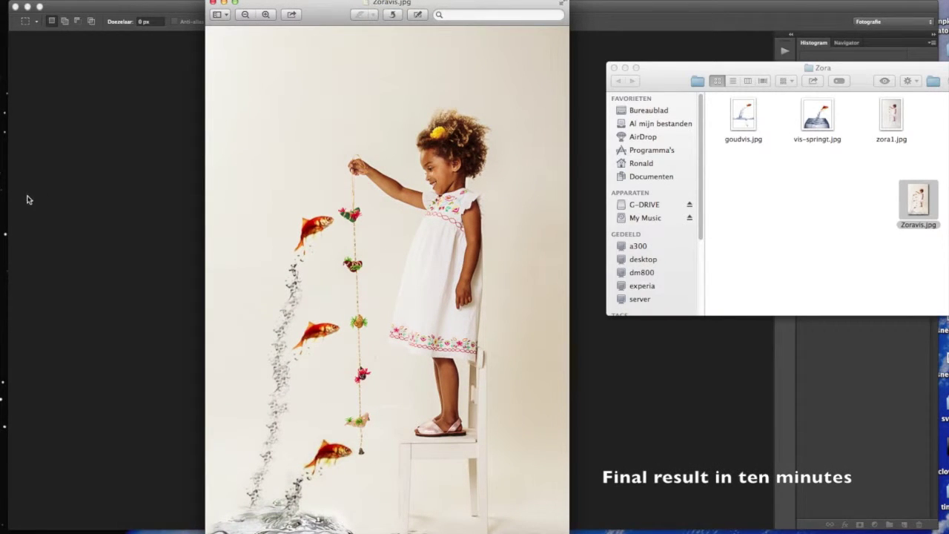
{"action": "left_click", "coordinate": [212, 3]}
{"action": "left_click_drag", "start_coordinate": [892, 115], "coordinate": [348, 216]}
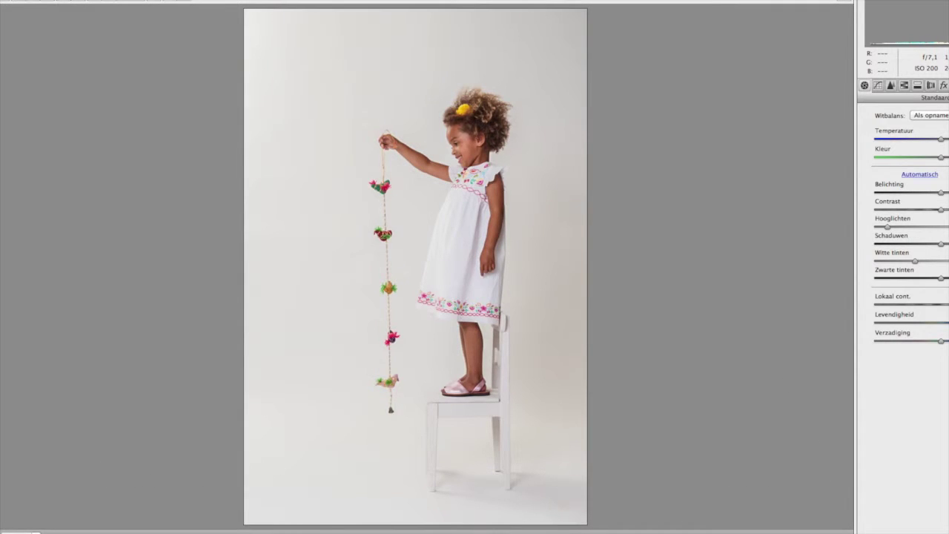
Accept the Camera Raw settings with lowered Hooglichten to open zora1.jpg in Photoshop
{"action": "key", "text": "Return"}
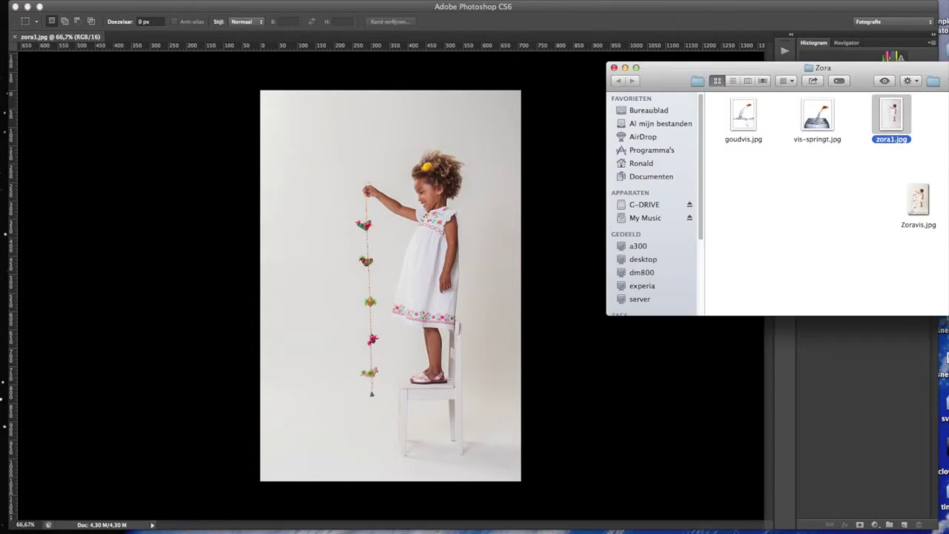
Place vis-springt.jpg in the photo's bottom-left corner and enlarge it proportionally
{"action": "left_click_drag", "start_coordinate": [815, 124], "coordinate": [289, 390]}
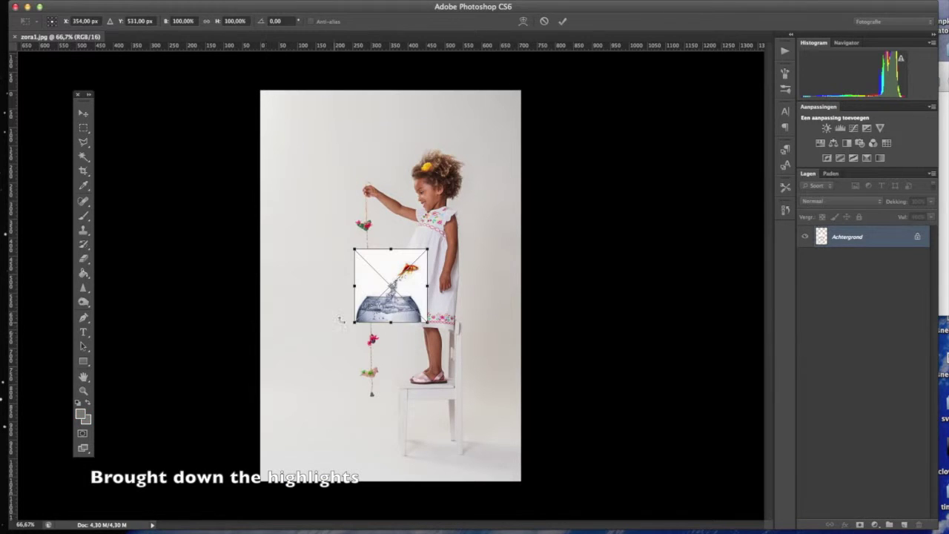
{"action": "left_click_drag", "start_coordinate": [373, 288], "coordinate": [273, 445]}
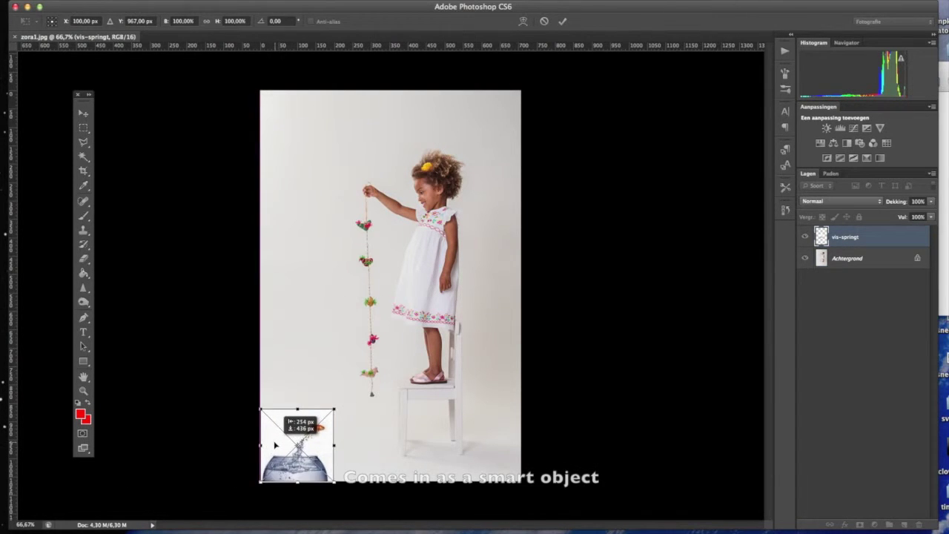
{"action": "left_click_drag", "start_coordinate": [274, 444], "coordinate": [273, 445]}
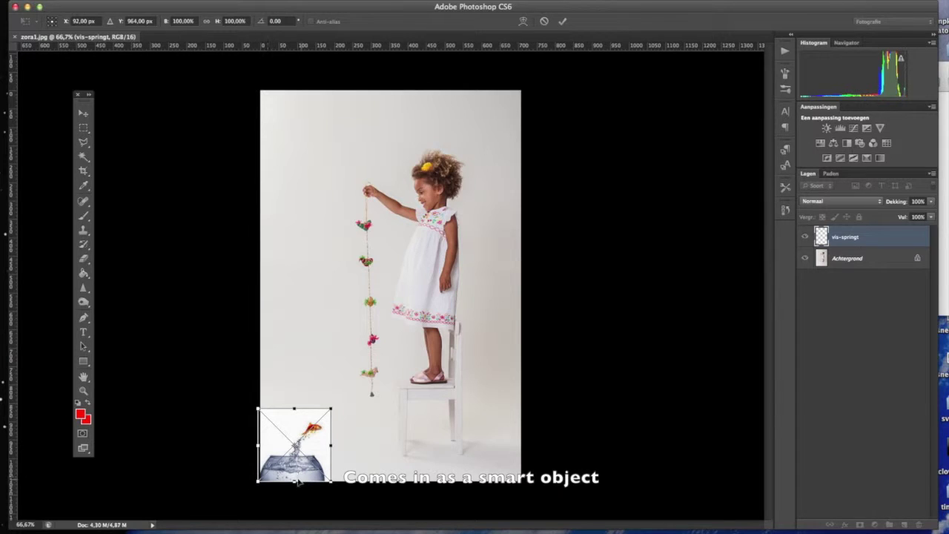
{"action": "left_click_drag", "start_coordinate": [333, 407], "coordinate": [390, 349]}
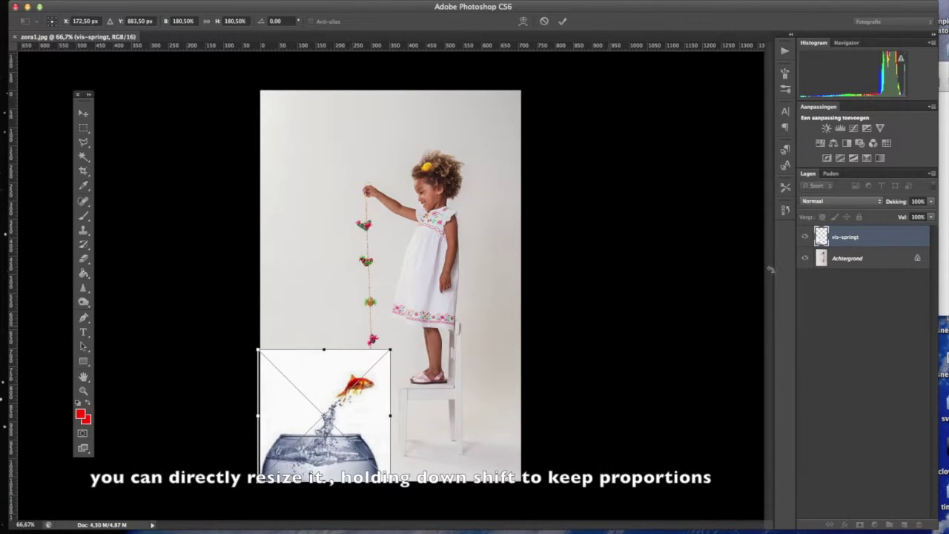
Fine-tune the goldfish size at reduced opacity, commit, and restore opacity to 100%
{"action": "left_click", "coordinate": [933, 202]}
{"action": "left_click_drag", "start_coordinate": [932, 213], "coordinate": [904, 213]}
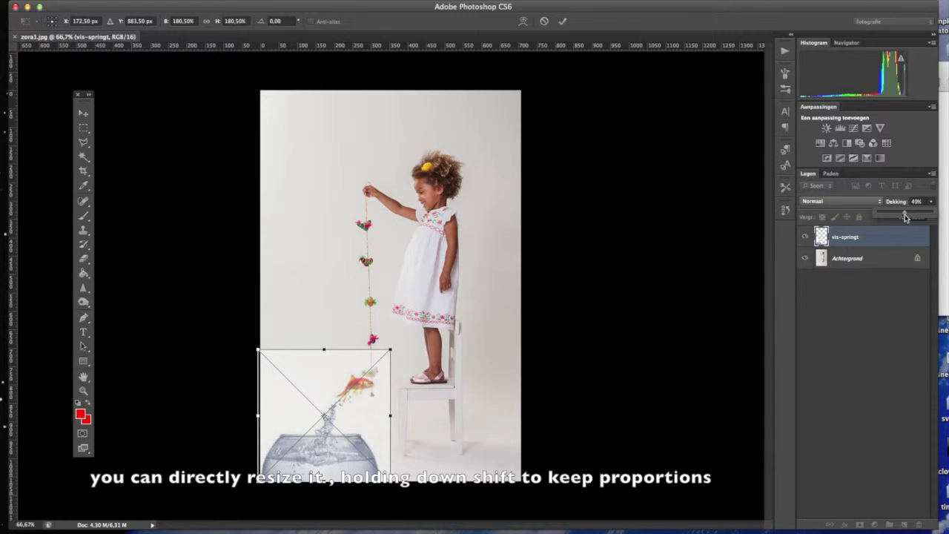
{"action": "mouse_move", "coordinate": [390, 350]}
{"action": "left_mouse_down"}
{"action": "mouse_move", "coordinate": [402, 339]}
{"action": "mouse_move", "coordinate": [375, 365]}
{"action": "left_mouse_up"}
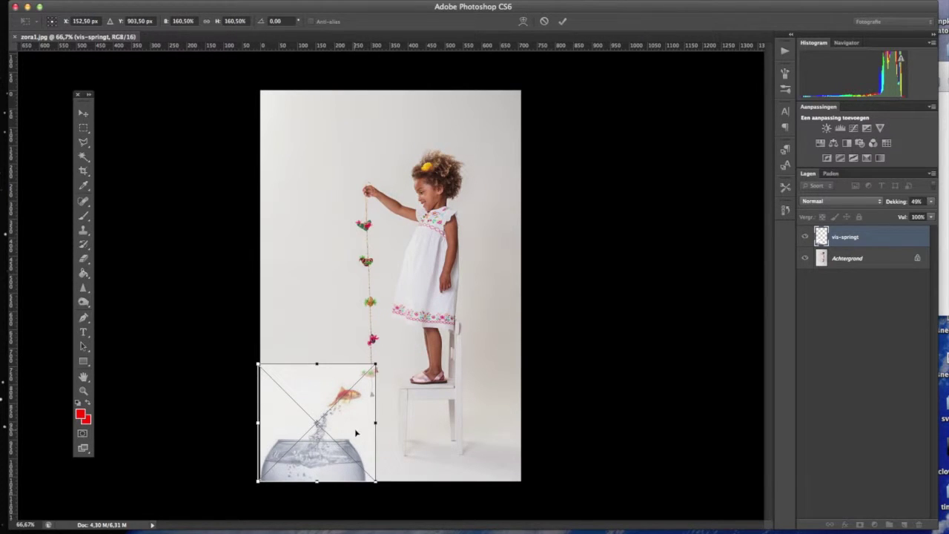
{"action": "left_click", "coordinate": [562, 22]}
{"action": "left_click", "coordinate": [931, 201]}
{"action": "left_click_drag", "start_coordinate": [905, 213], "coordinate": [936, 213]}
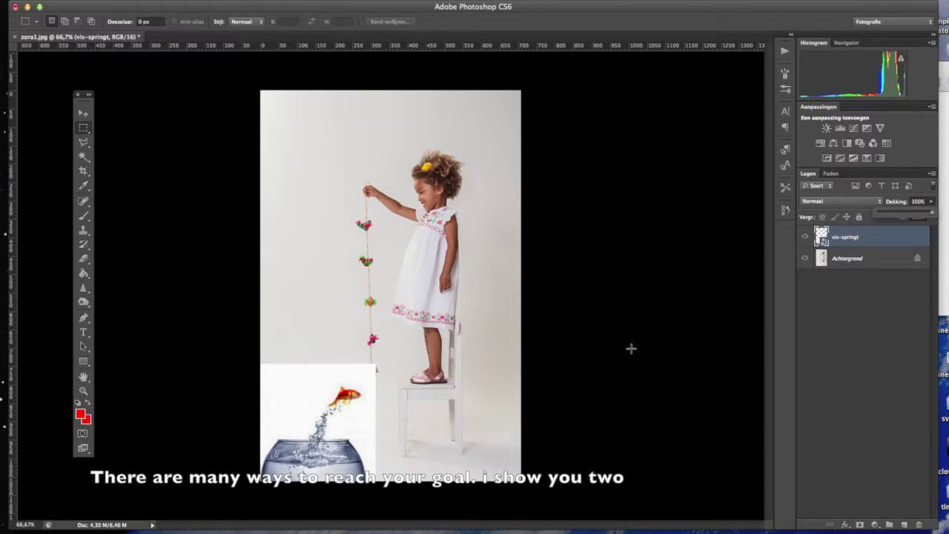
{"action": "left_click", "coordinate": [863, 202]}
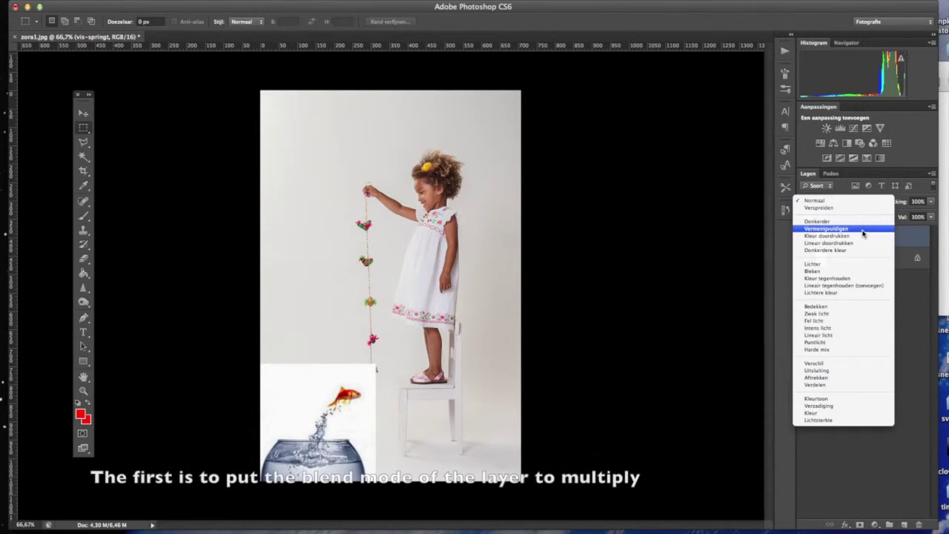
{"action": "left_click", "coordinate": [863, 229]}
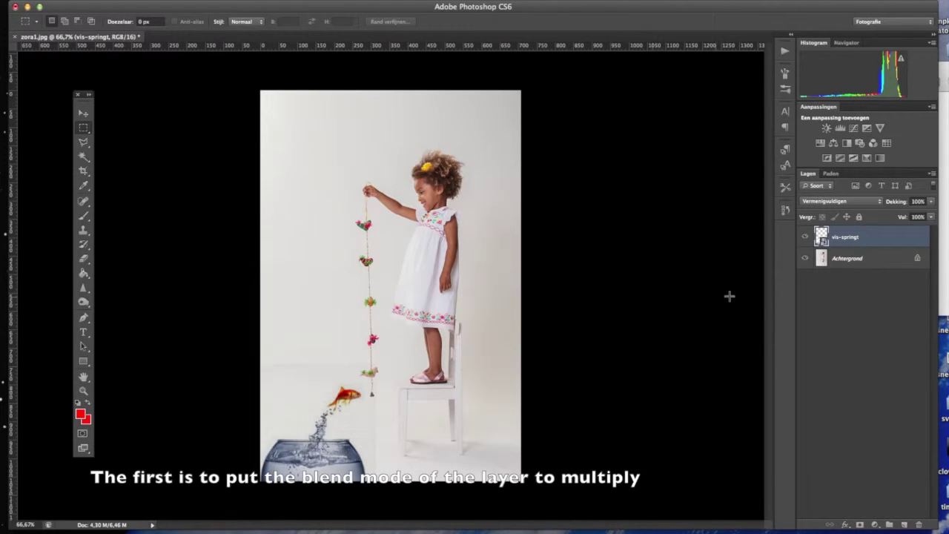
{"action": "left_click", "coordinate": [839, 129]}
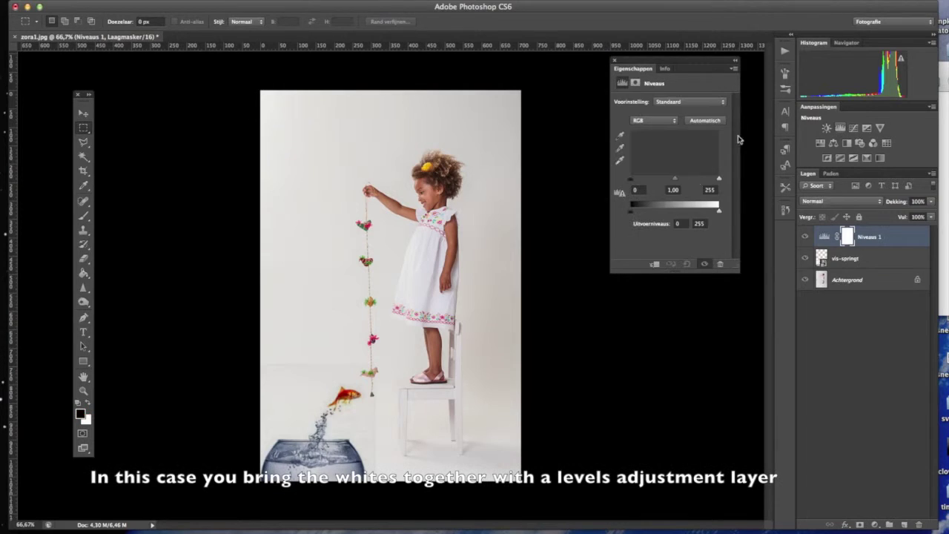
{"action": "left_click", "coordinate": [879, 245], "text": "alt"}
{"action": "mouse_move", "coordinate": [667, 180]}
{"action": "left_mouse_down"}
{"action": "mouse_move", "coordinate": [650, 180]}
{"action": "mouse_move", "coordinate": [703, 186]}
{"action": "mouse_move", "coordinate": [639, 190]}
{"action": "left_mouse_up"}
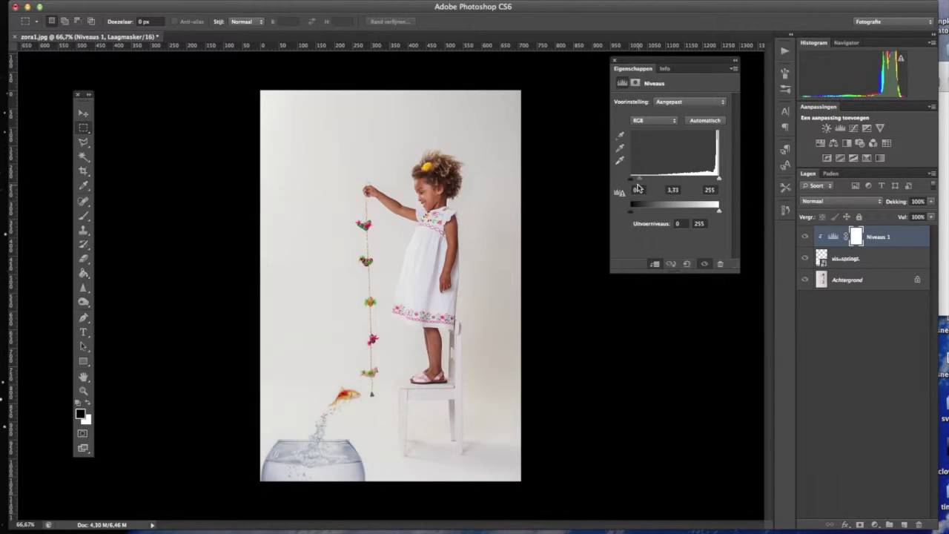
{"action": "left_click", "coordinate": [615, 62]}
{"action": "left_click", "coordinate": [871, 258]}
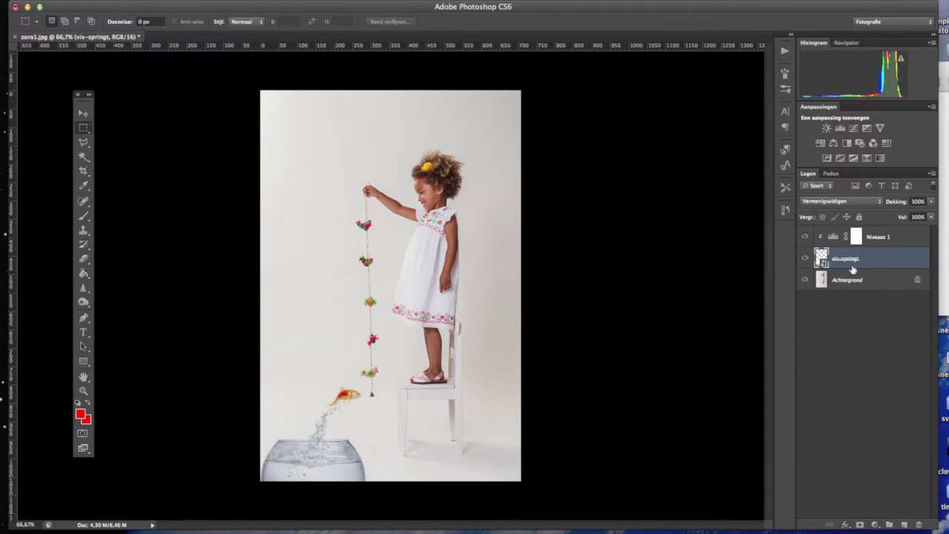
{"action": "left_click", "coordinate": [909, 238]}
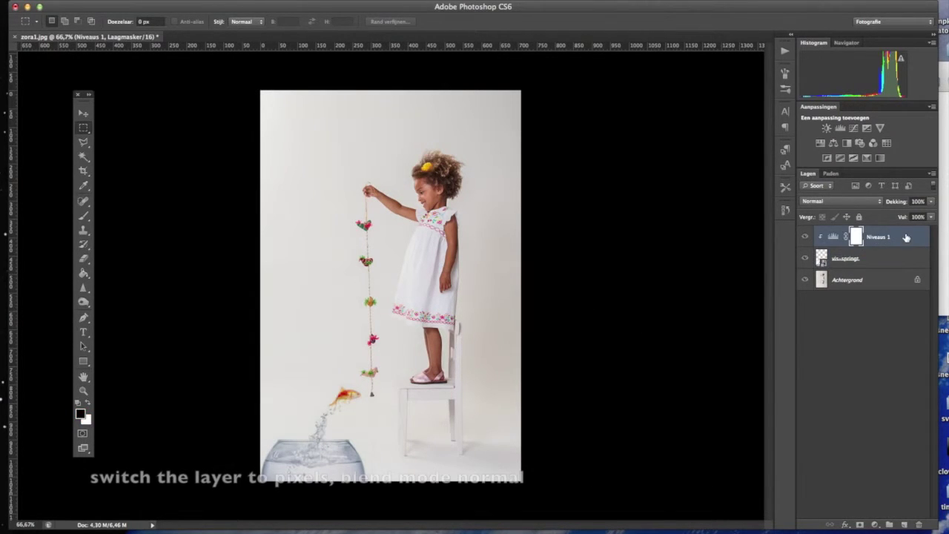
{"action": "key", "text": "Delete"}
{"action": "left_click", "coordinate": [840, 201]}
{"action": "left_click", "coordinate": [850, 172]}
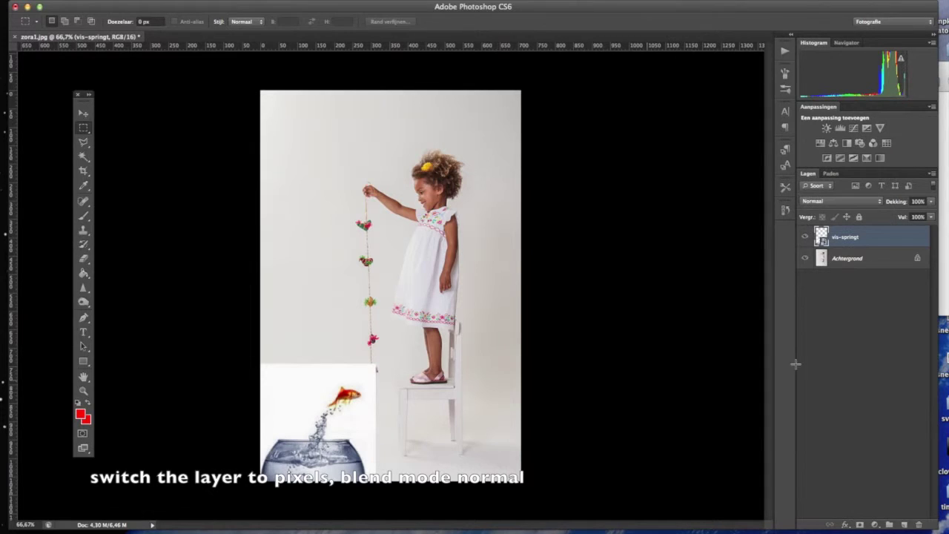
Rasterize the vis-springt layer and add a layer mask to it
{"action": "right_click", "coordinate": [871, 238]}
{"action": "left_click", "coordinate": [881, 330]}
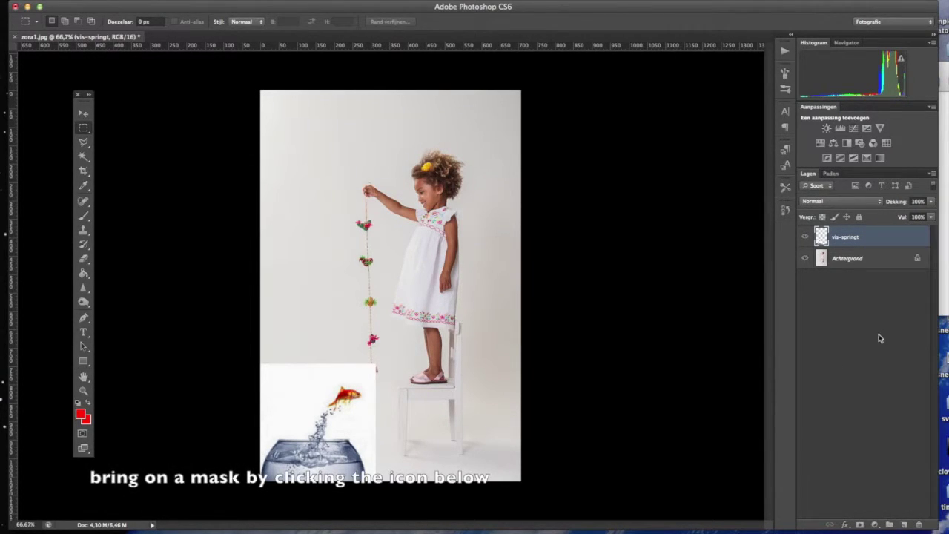
{"action": "left_click", "coordinate": [860, 525]}
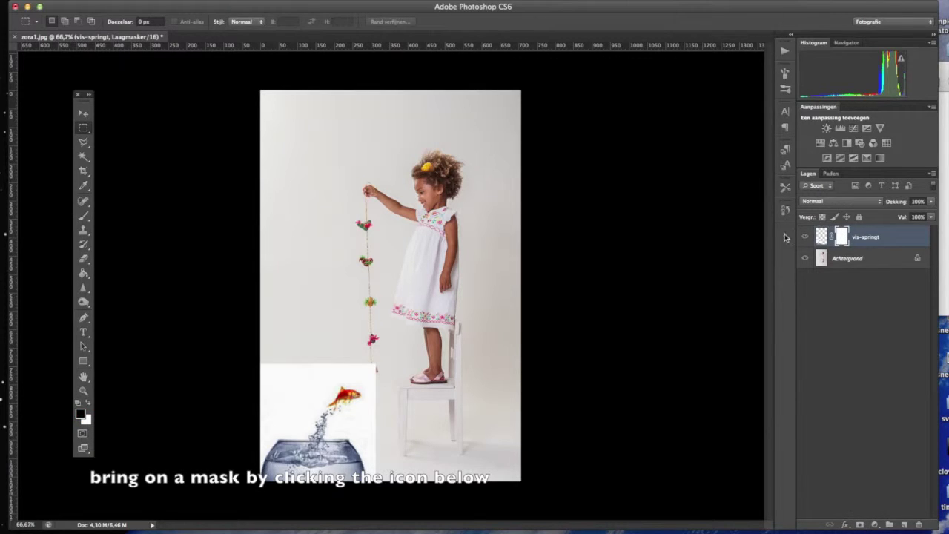
Set up a soft round Brush and adjust its size for masking
{"action": "left_click", "coordinate": [83, 215]}
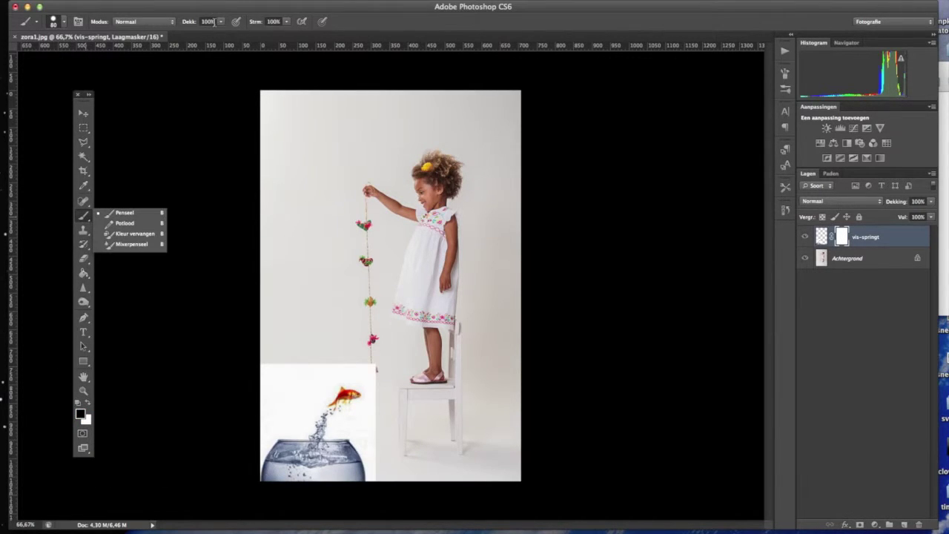
{"action": "left_click", "coordinate": [136, 205]}
{"action": "key", "text": "bracketleft"}
{"action": "key", "text": "bracketleft"}
{"action": "key", "text": "bracketleft"}
{"action": "key", "text": "bracketleft"}
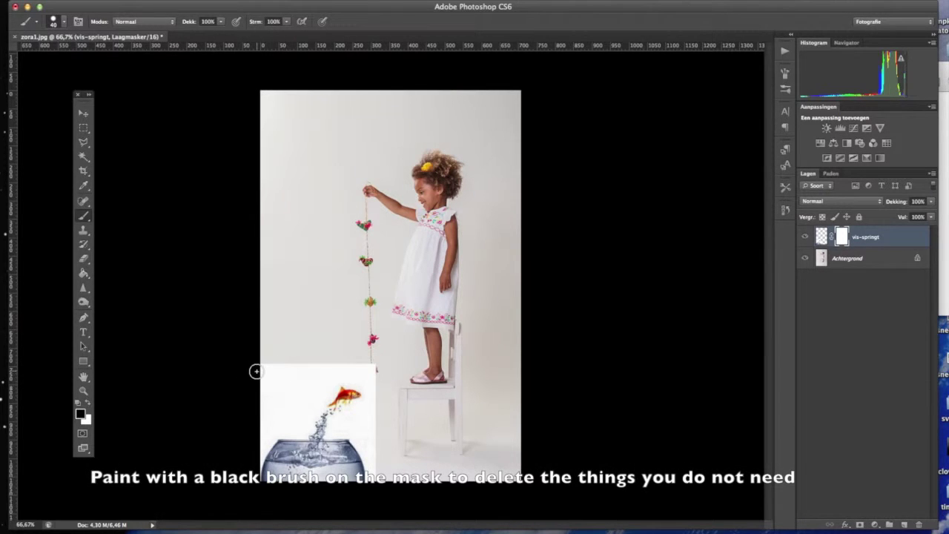
{"action": "left_click", "coordinate": [65, 25]}
{"action": "left_click", "coordinate": [29, 107]}
{"action": "key", "text": "Return"}
{"action": "key", "text": "bracketright"}
{"action": "key", "text": "bracketright"}
{"action": "key", "text": "bracketright"}
Paint the mask to hide the white edges and fishbowl, keeping fish and splash
{"action": "left_click_drag", "start_coordinate": [279, 365], "coordinate": [380, 452]}
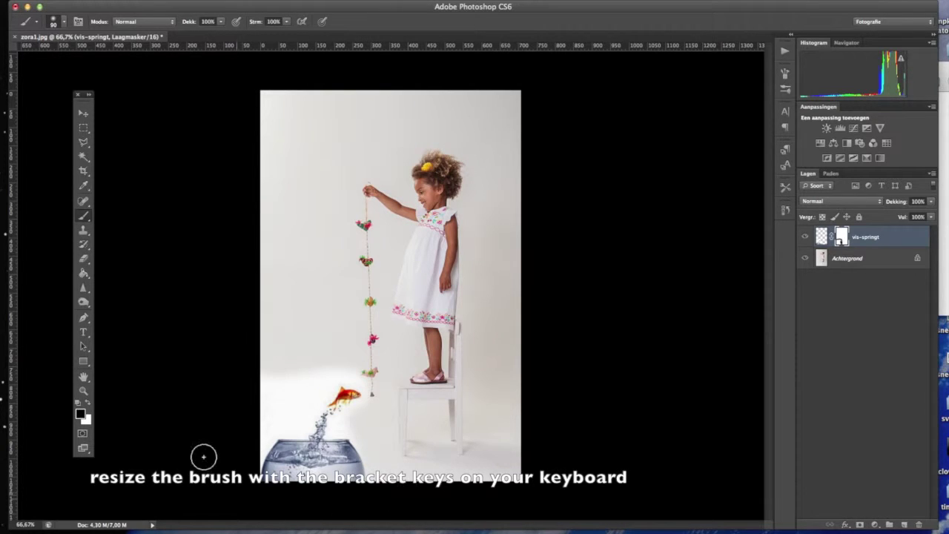
{"action": "left_click_drag", "start_coordinate": [307, 371], "coordinate": [368, 371]}
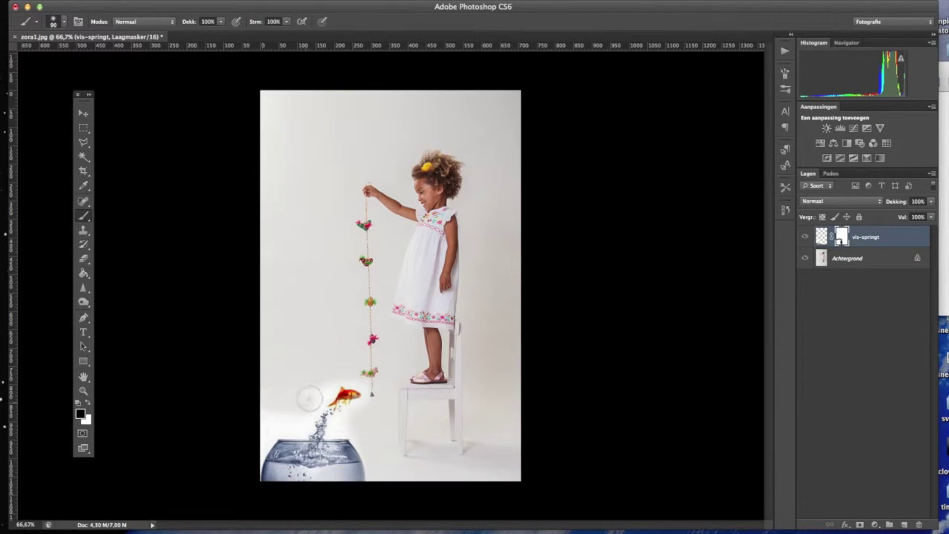
{"action": "left_click_drag", "start_coordinate": [262, 452], "coordinate": [355, 471]}
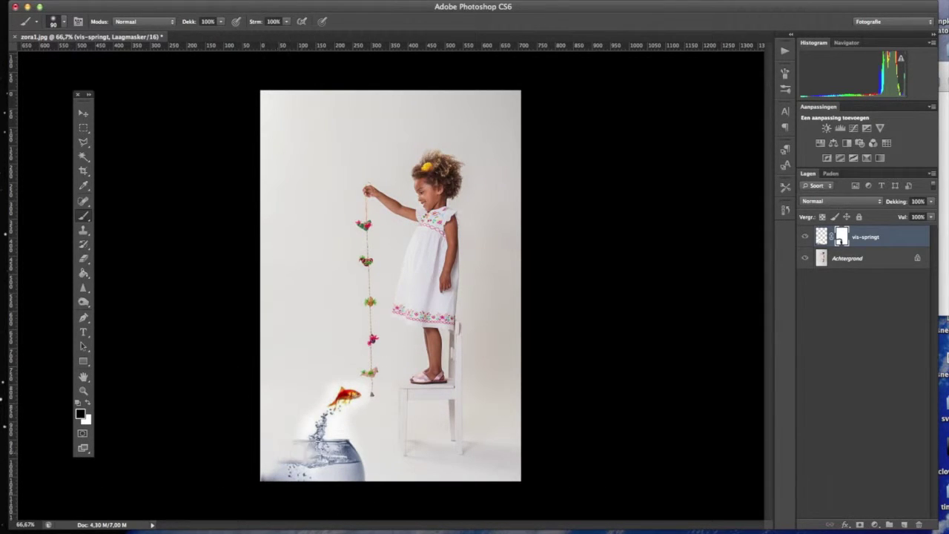
{"action": "left_click_drag", "start_coordinate": [289, 469], "coordinate": [339, 479]}
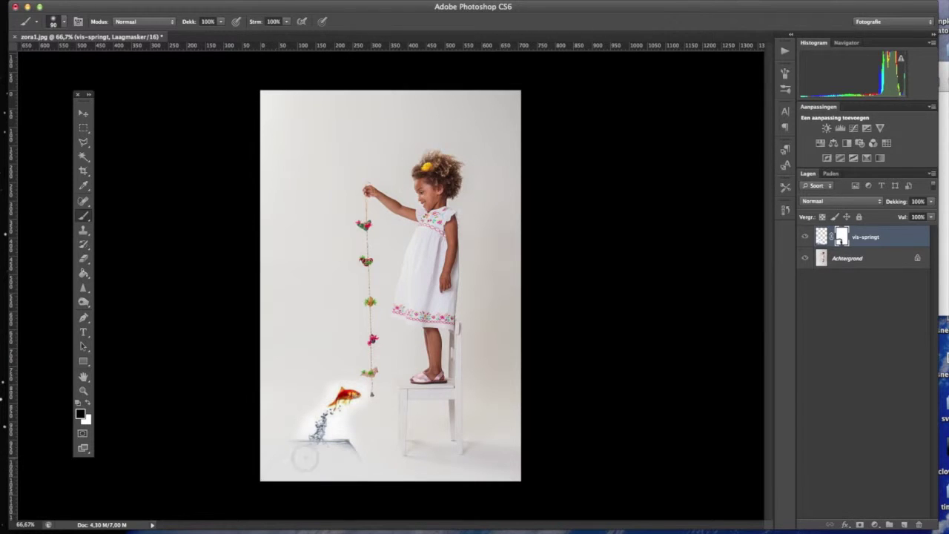
{"action": "left_click_drag", "start_coordinate": [346, 438], "coordinate": [343, 440]}
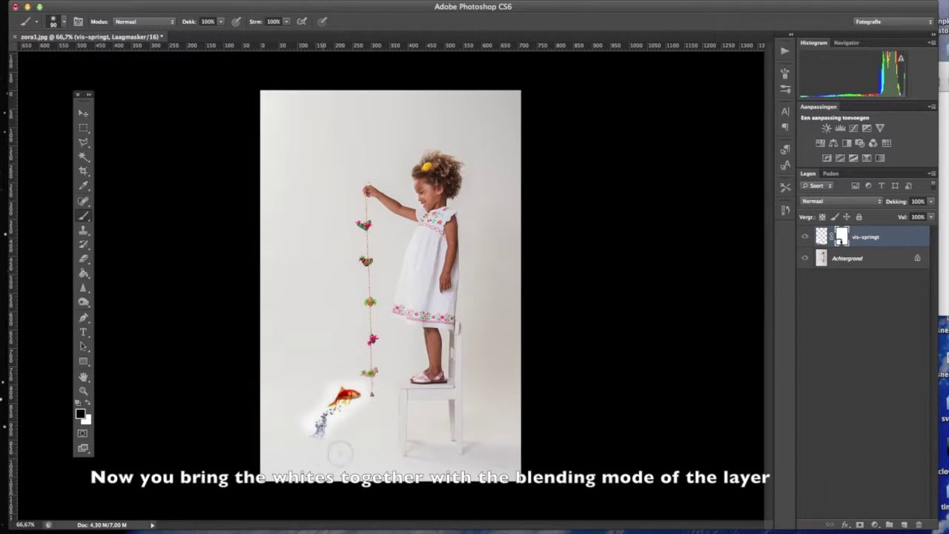
{"action": "double_click", "coordinate": [903, 239]}
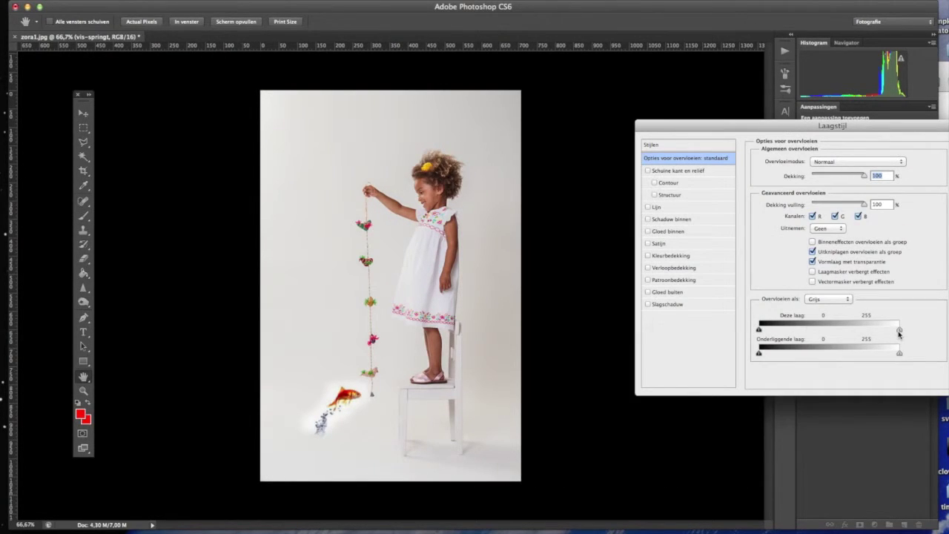
Set the 'Deze laag' Blend If white slider to 207 to remove the white halo
{"action": "left_click_drag", "start_coordinate": [899, 330], "coordinate": [872, 330]}
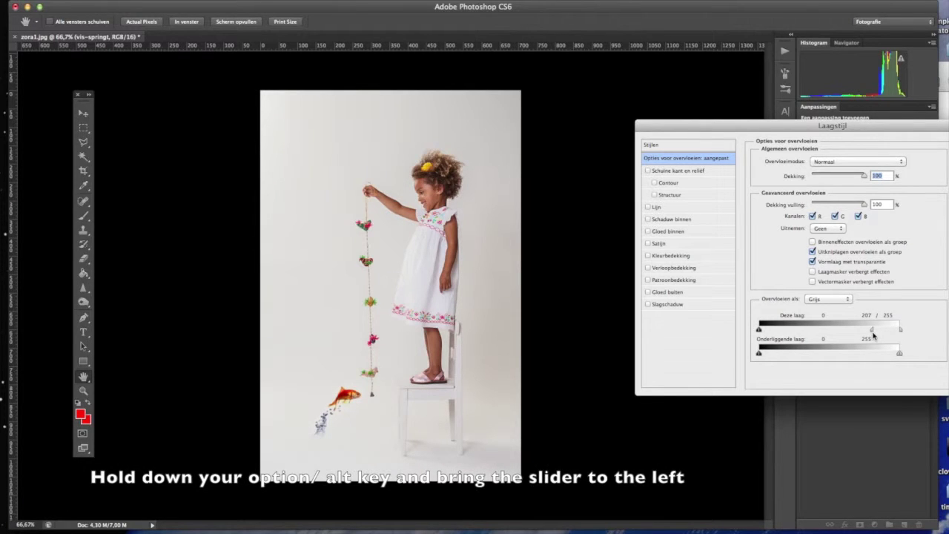
{"action": "left_click_drag", "start_coordinate": [920, 127], "coordinate": [821, 117]}
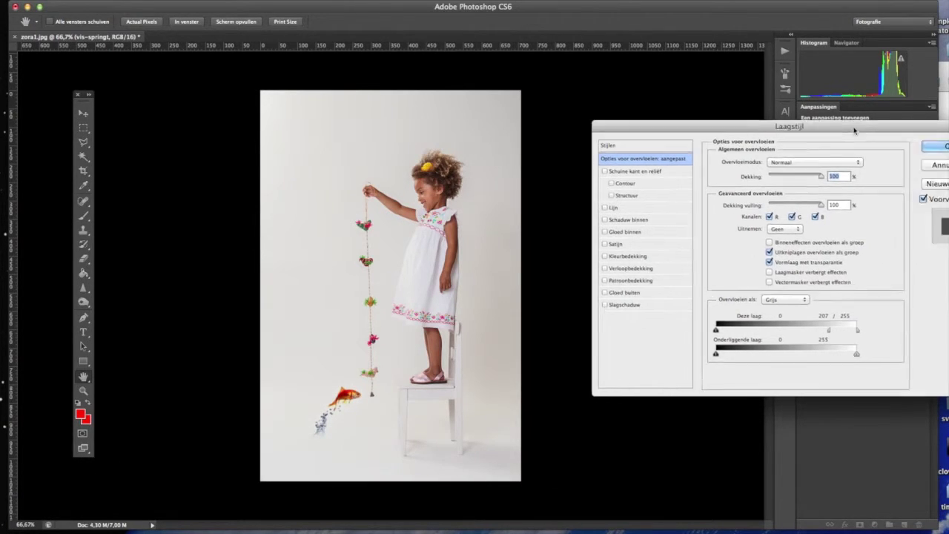
{"action": "left_click", "coordinate": [902, 135]}
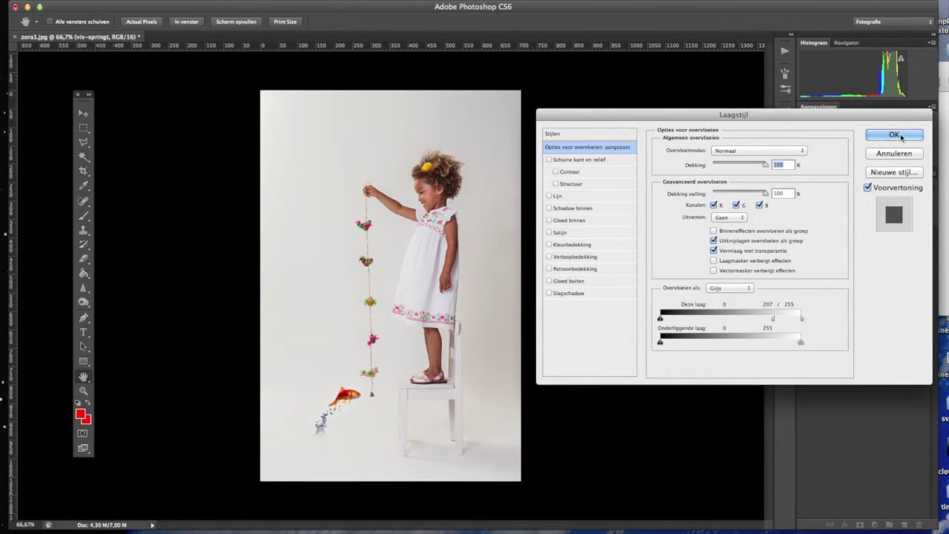
{"action": "key", "text": "b"}
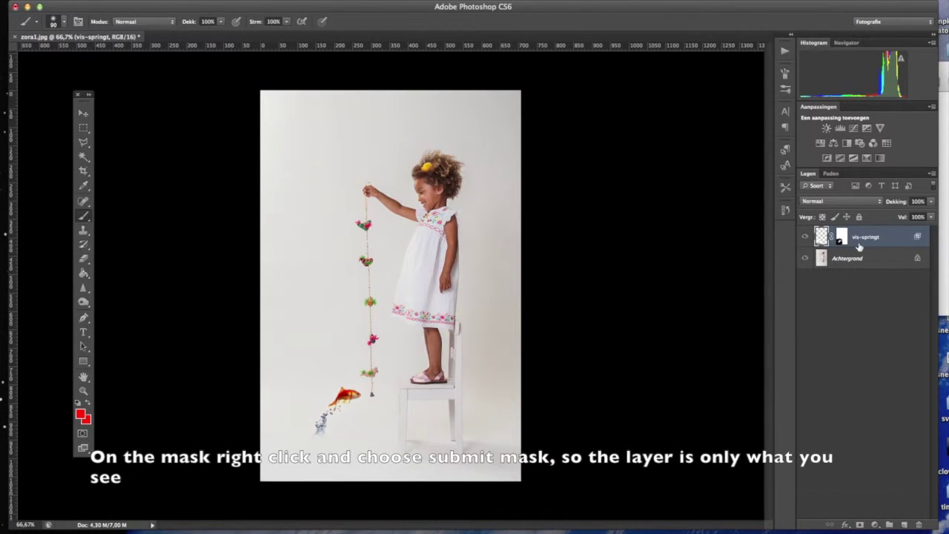
Apply the layer mask permanently to the vis-springt layer
{"action": "right_click", "coordinate": [878, 236]}
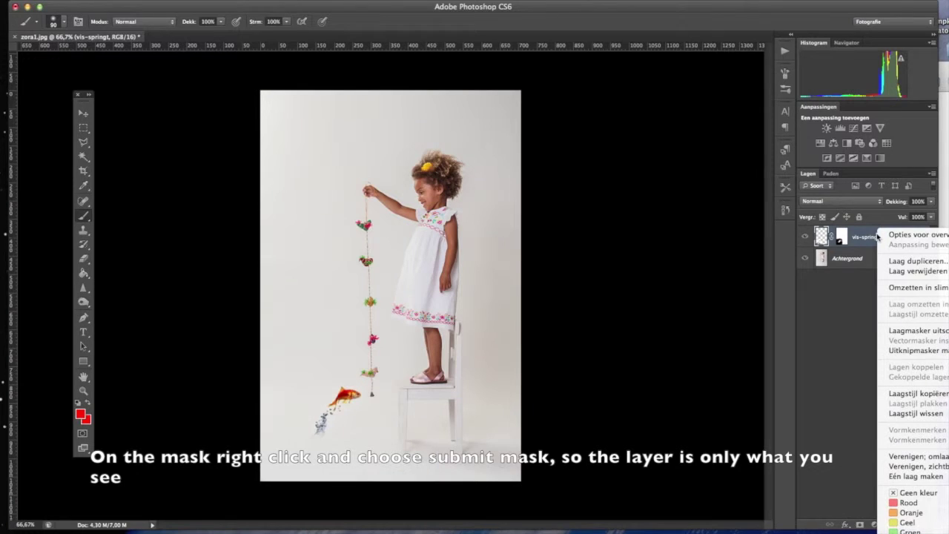
{"action": "left_click", "coordinate": [839, 238]}
{"action": "right_click", "coordinate": [841, 239]}
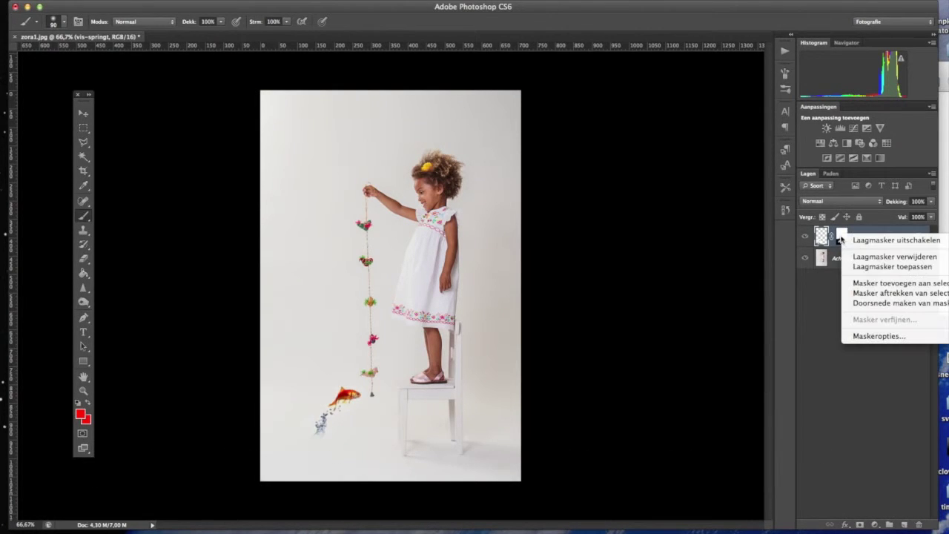
{"action": "left_click", "coordinate": [859, 267]}
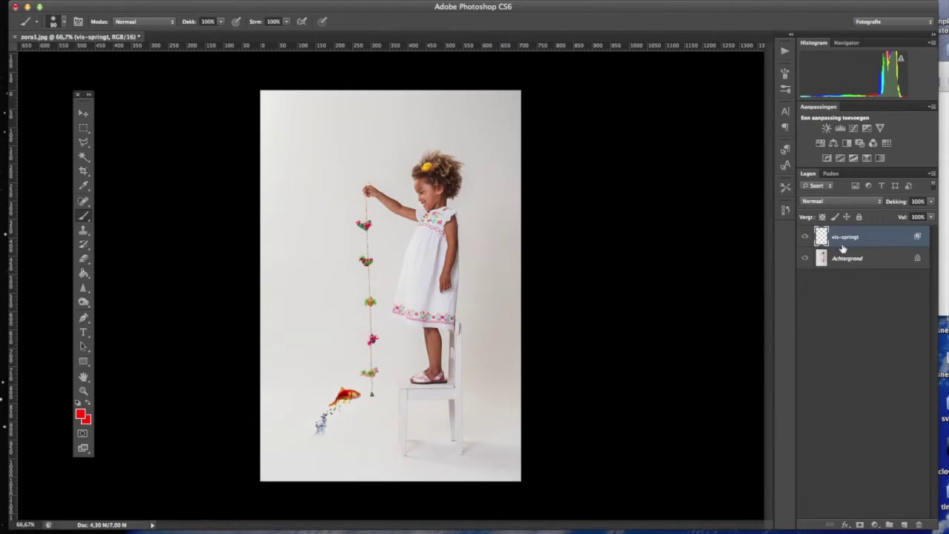
{"action": "left_click", "coordinate": [83, 113]}
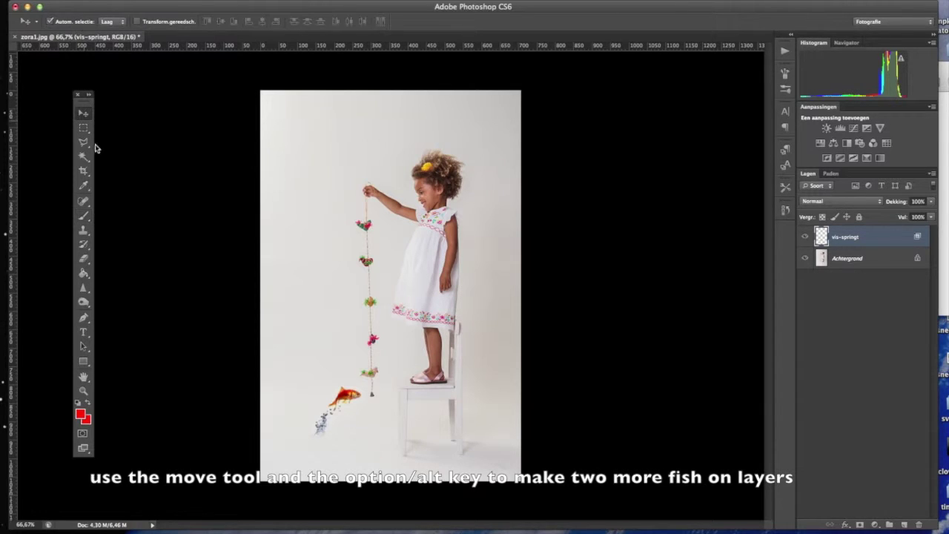
Alt-drag the goldfish upward twice, creating 'vis-springt kopiëren' and 'vis-springt kopiëren 2'
{"action": "left_click_drag", "start_coordinate": [337, 397], "coordinate": [339, 304]}
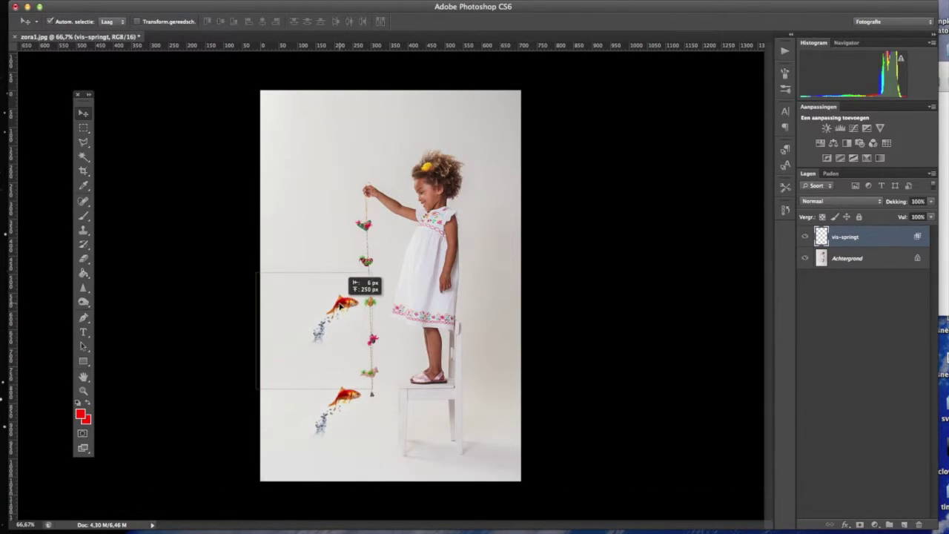
{"action": "mouse_move", "coordinate": [316, 311]}
{"action": "left_mouse_down"}
{"action": "mouse_move", "coordinate": [333, 218]}
{"action": "mouse_move", "coordinate": [331, 233]}
{"action": "left_mouse_up"}
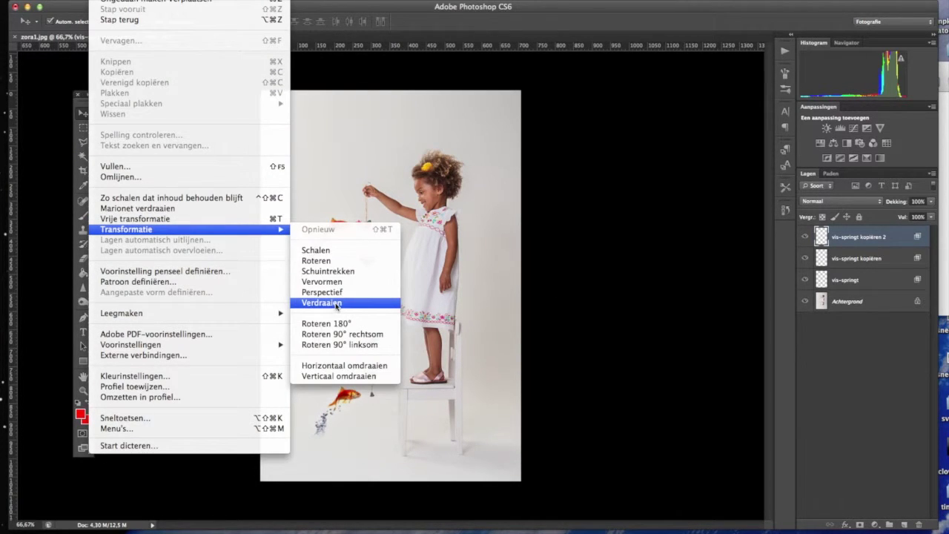
Warp the top goldfish copy, bulging its left edge and bowing its top upward
{"action": "left_click", "coordinate": [338, 304]}
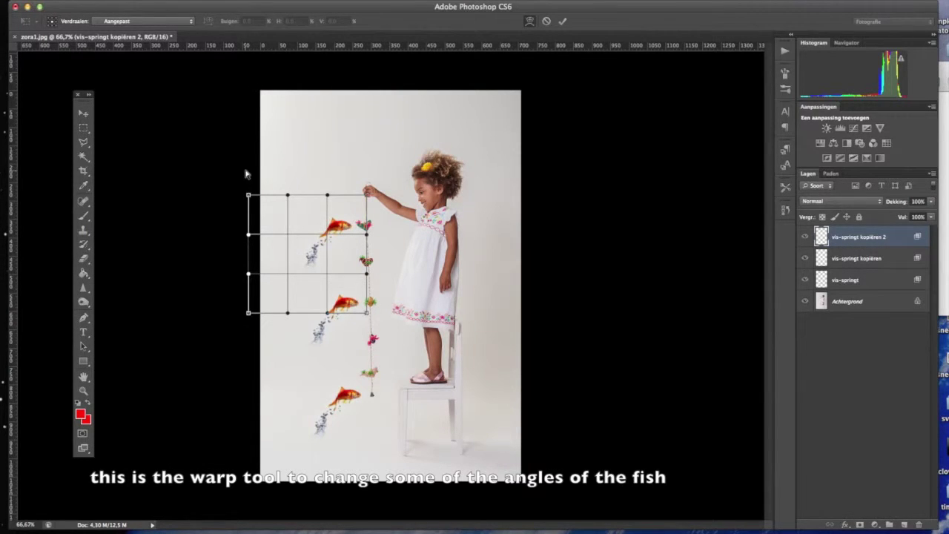
{"action": "mouse_move", "coordinate": [319, 263]}
{"action": "left_mouse_down"}
{"action": "mouse_move", "coordinate": [324, 273]}
{"action": "mouse_move", "coordinate": [318, 265]}
{"action": "left_mouse_up"}
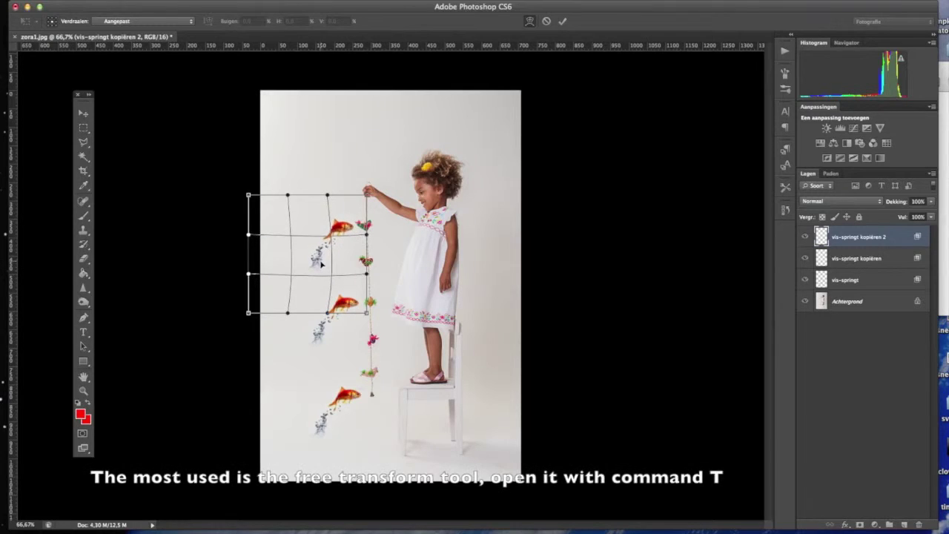
{"action": "left_click_drag", "start_coordinate": [365, 197], "coordinate": [367, 194]}
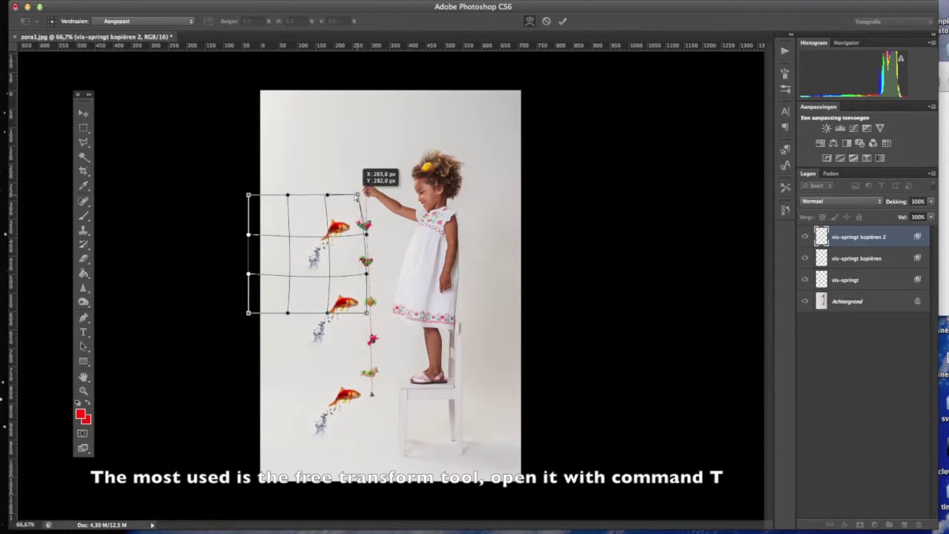
{"action": "left_click_drag", "start_coordinate": [252, 317], "coordinate": [257, 315]}
{"action": "left_click_drag", "start_coordinate": [348, 315], "coordinate": [352, 314]}
{"action": "mouse_move", "coordinate": [248, 234]}
{"action": "left_mouse_down"}
{"action": "mouse_move", "coordinate": [224, 225]}
{"action": "mouse_move", "coordinate": [235, 230]}
{"action": "left_mouse_up"}
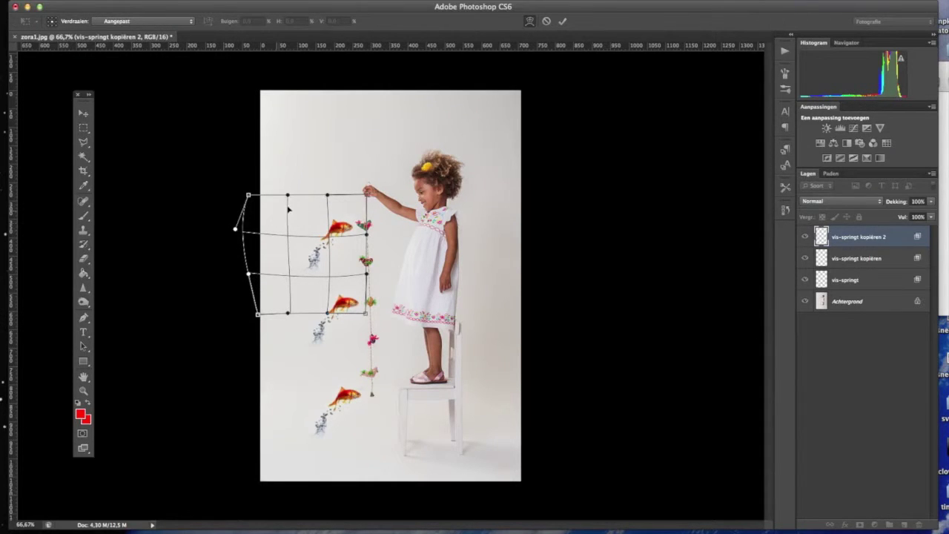
{"action": "left_click_drag", "start_coordinate": [289, 197], "coordinate": [289, 166]}
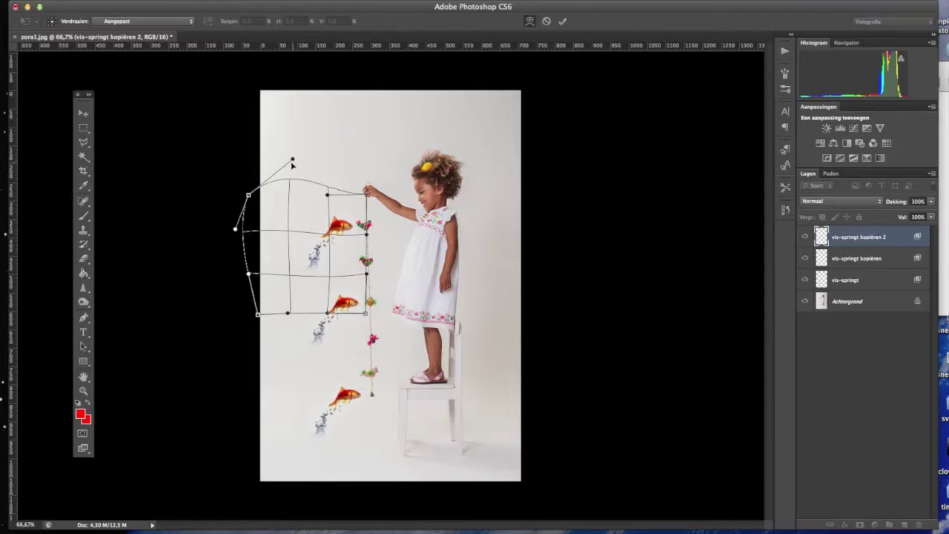
{"action": "left_click", "coordinate": [562, 22]}
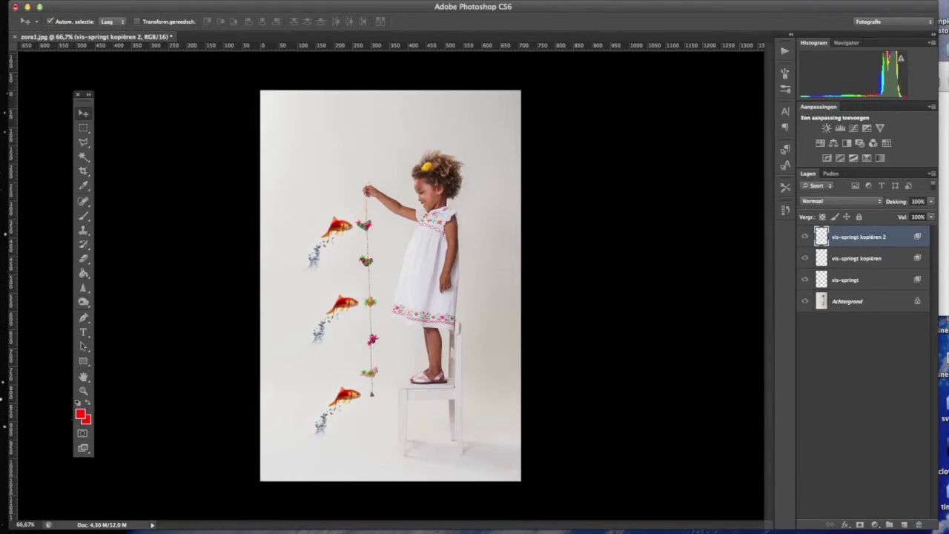
Reposition the top goldfish and rotate it about -11° with Free Transform
{"action": "left_click", "coordinate": [319, 250]}
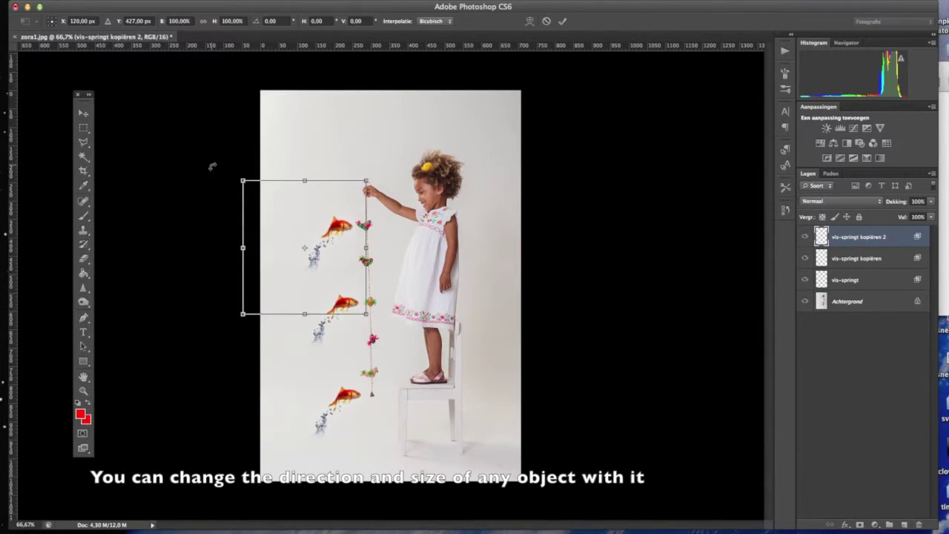
{"action": "left_click_drag", "start_coordinate": [306, 253], "coordinate": [363, 222]}
{"action": "left_click_drag", "start_coordinate": [194, 316], "coordinate": [223, 373]}
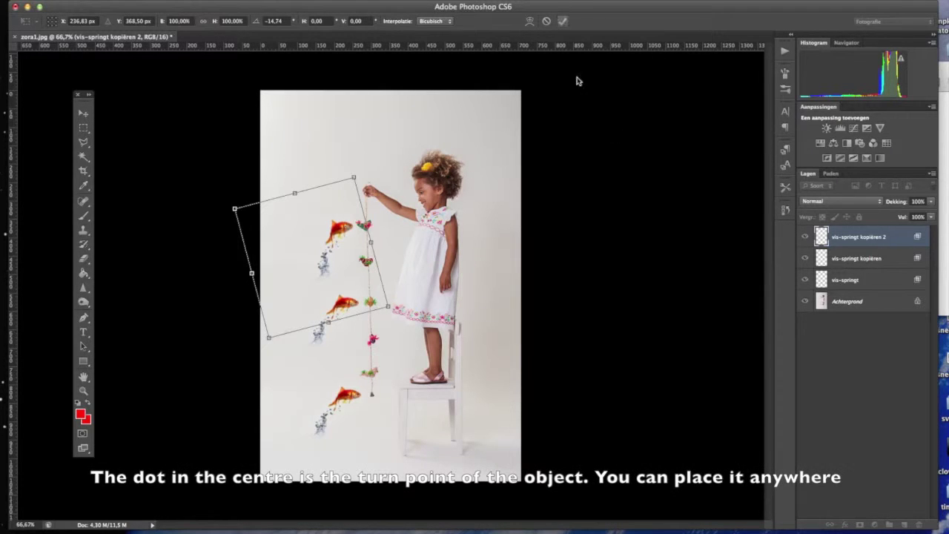
{"action": "left_click", "coordinate": [563, 22]}
{"action": "left_click", "coordinate": [342, 313]}
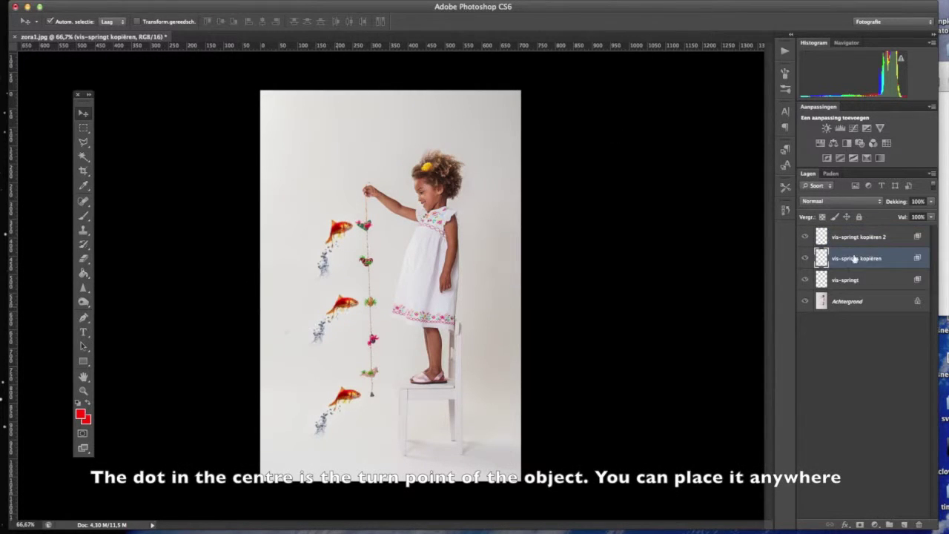
Scale the middle goldfish copy to 114% and tilt it slightly
{"action": "left_click", "coordinate": [167, 9]}
{"action": "mouse_move", "coordinate": [126, 229]}
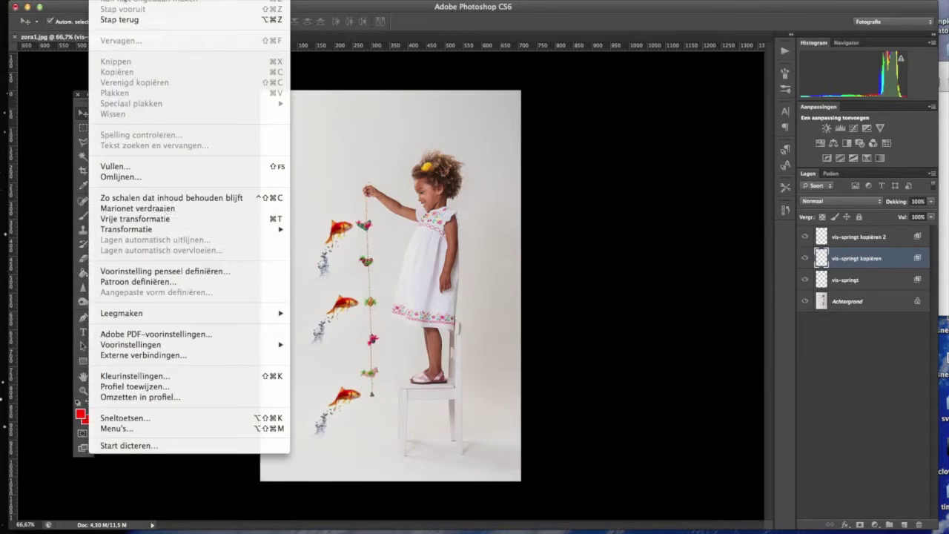
{"action": "left_click", "coordinate": [193, 220]}
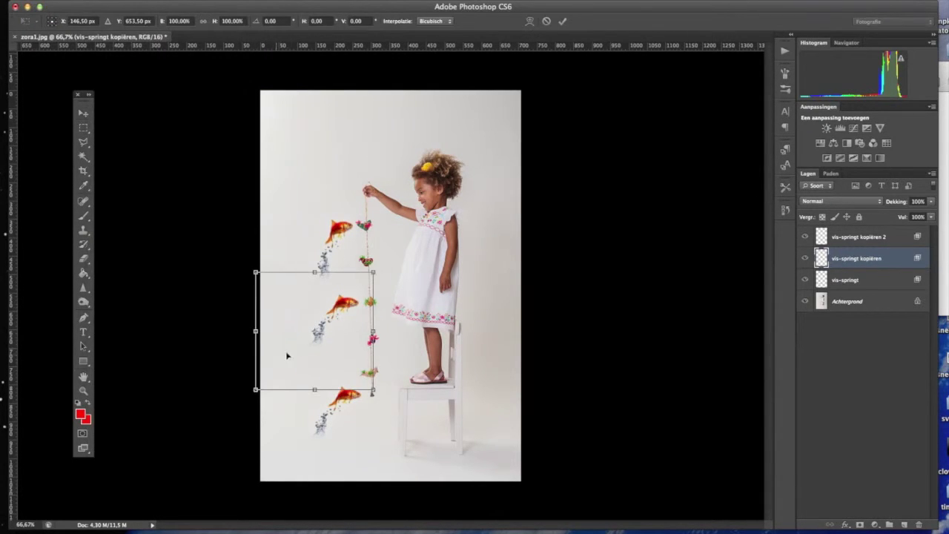
{"action": "left_click_drag", "start_coordinate": [230, 387], "coordinate": [231, 374]}
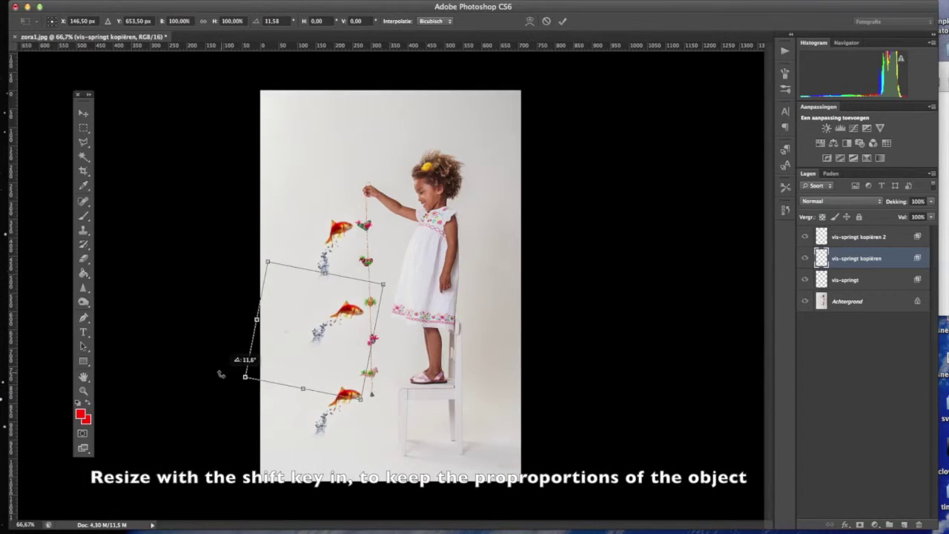
{"action": "left_click_drag", "start_coordinate": [300, 321], "coordinate": [296, 310]}
{"action": "mouse_move", "coordinate": [195, 303]}
{"action": "left_mouse_down"}
{"action": "mouse_move", "coordinate": [245, 352]}
{"action": "mouse_move", "coordinate": [282, 360]}
{"action": "left_mouse_up"}
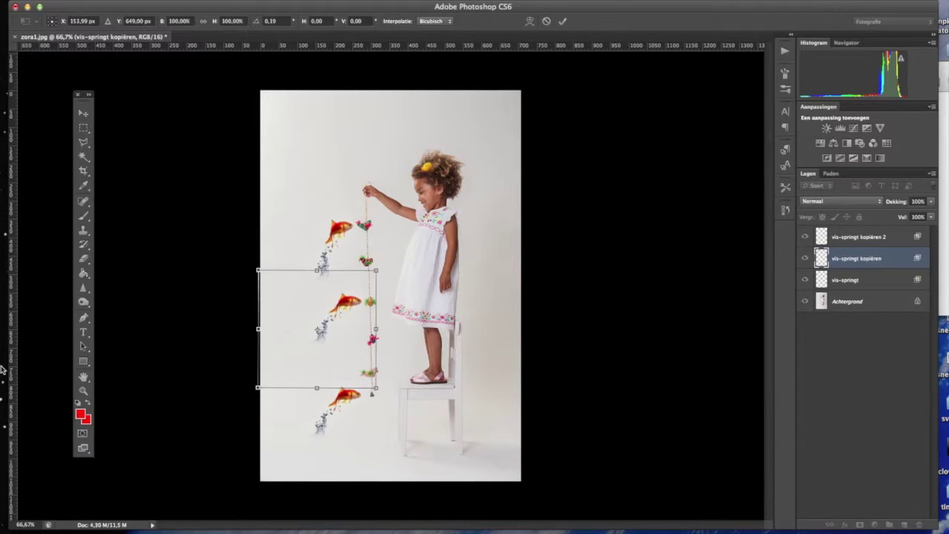
{"action": "left_click_drag", "start_coordinate": [253, 391], "coordinate": [229, 403]}
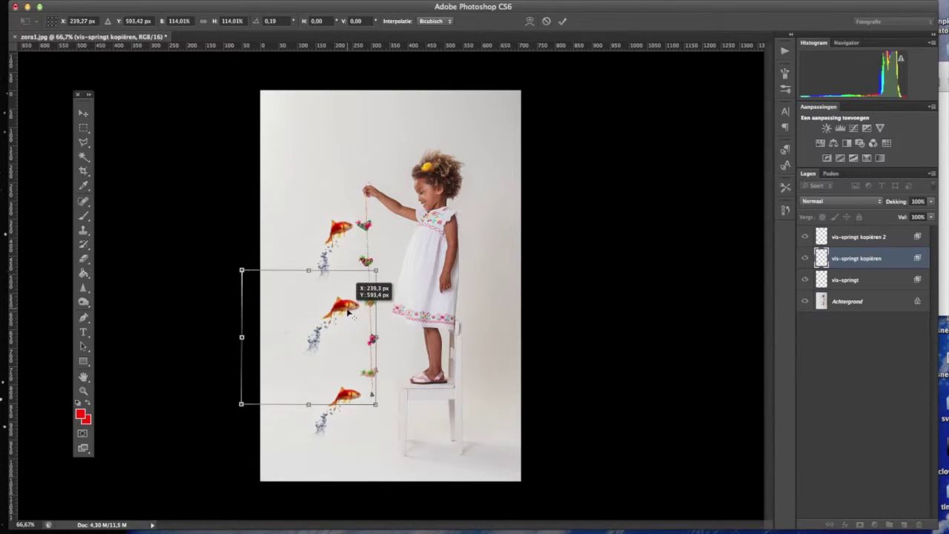
{"action": "left_click_drag", "start_coordinate": [205, 417], "coordinate": [225, 443]}
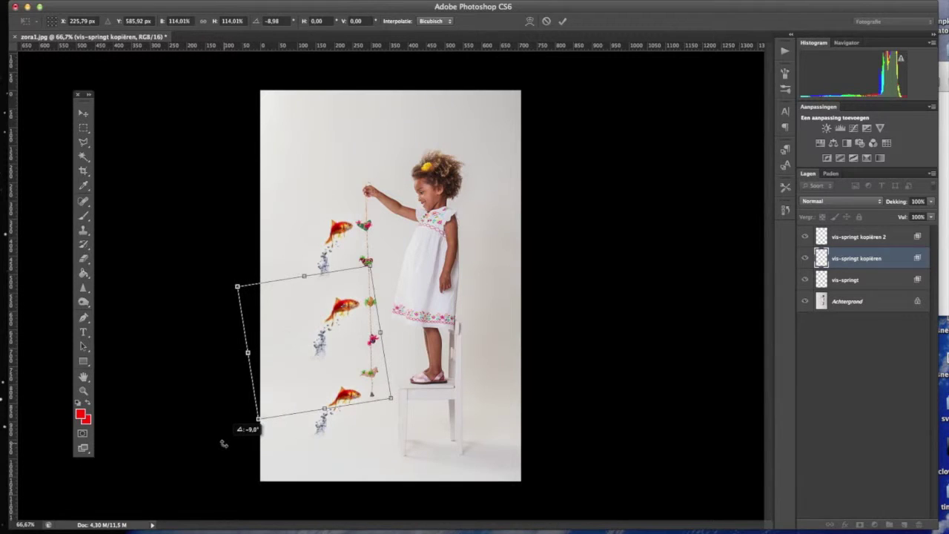
{"action": "left_click", "coordinate": [562, 20]}
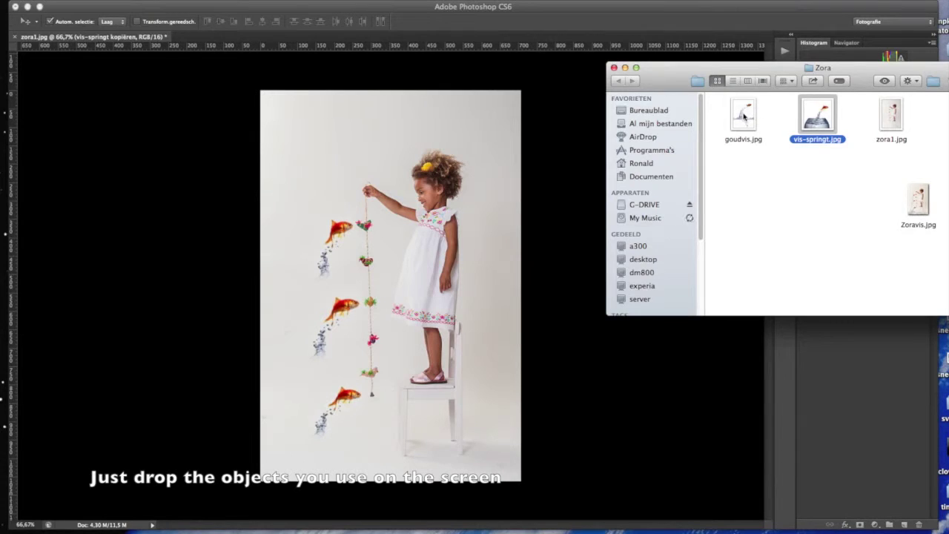
Place goudvis.jpg on the canvas, enlarge it proportionally, and position it over the dress
{"action": "left_click_drag", "start_coordinate": [736, 117], "coordinate": [334, 451]}
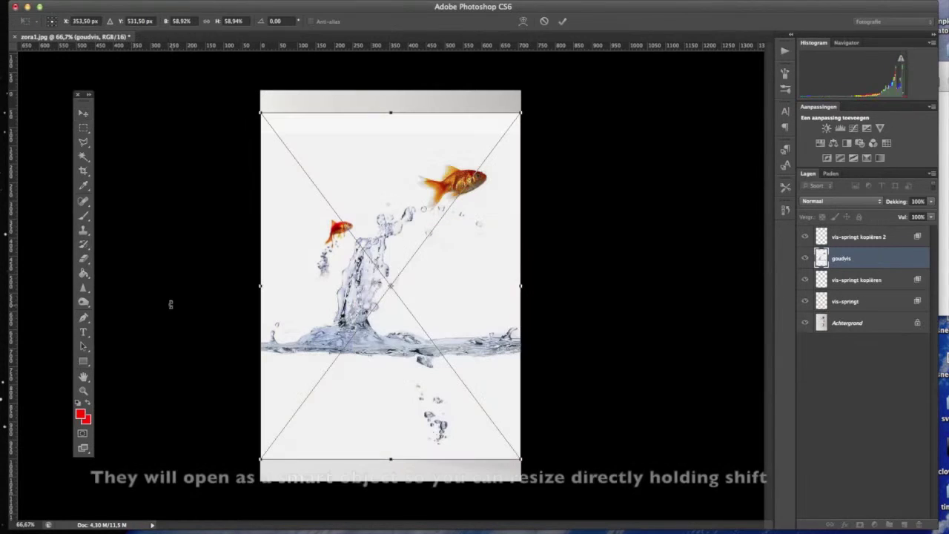
{"action": "left_click_drag", "start_coordinate": [411, 128], "coordinate": [398, 262]}
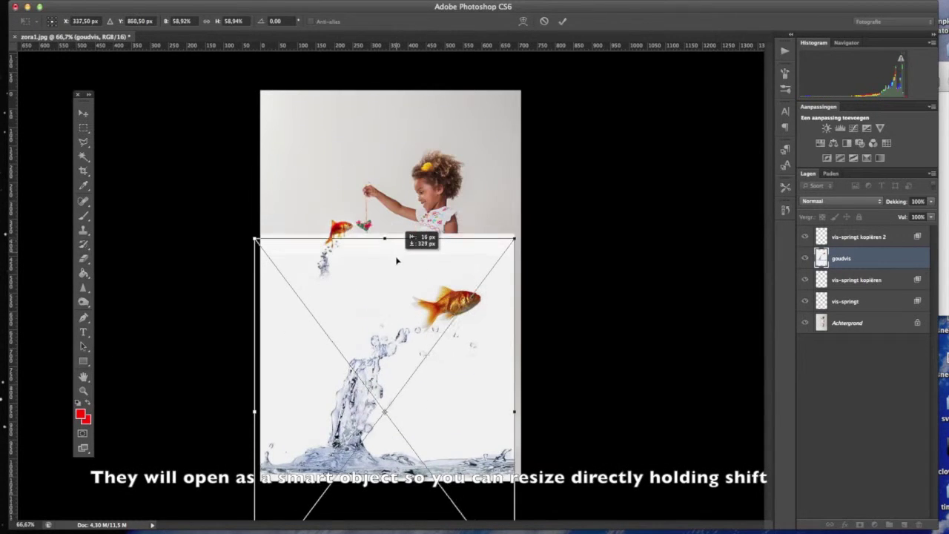
{"action": "left_click_drag", "start_coordinate": [397, 262], "coordinate": [390, 254]}
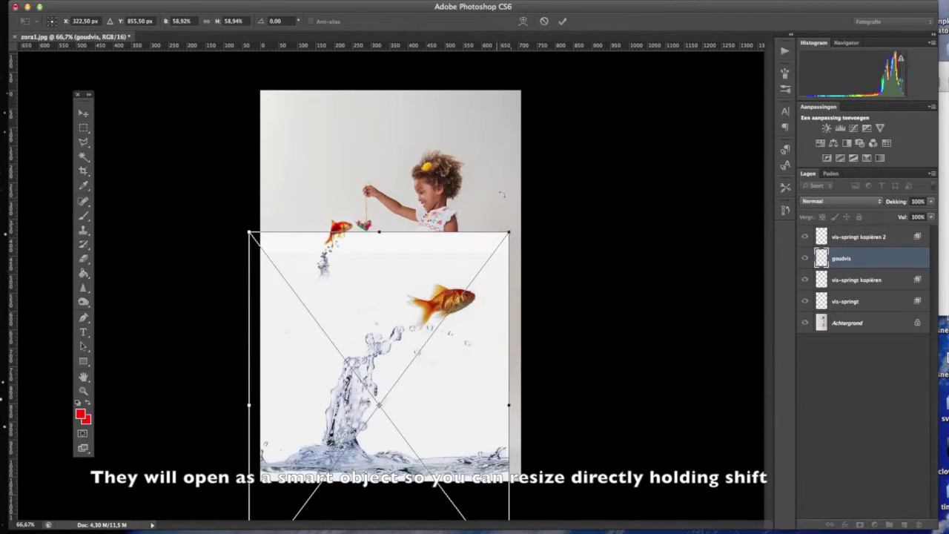
{"action": "left_click_drag", "start_coordinate": [508, 232], "coordinate": [554, 173]}
{"action": "left_click_drag", "start_coordinate": [383, 301], "coordinate": [379, 328]}
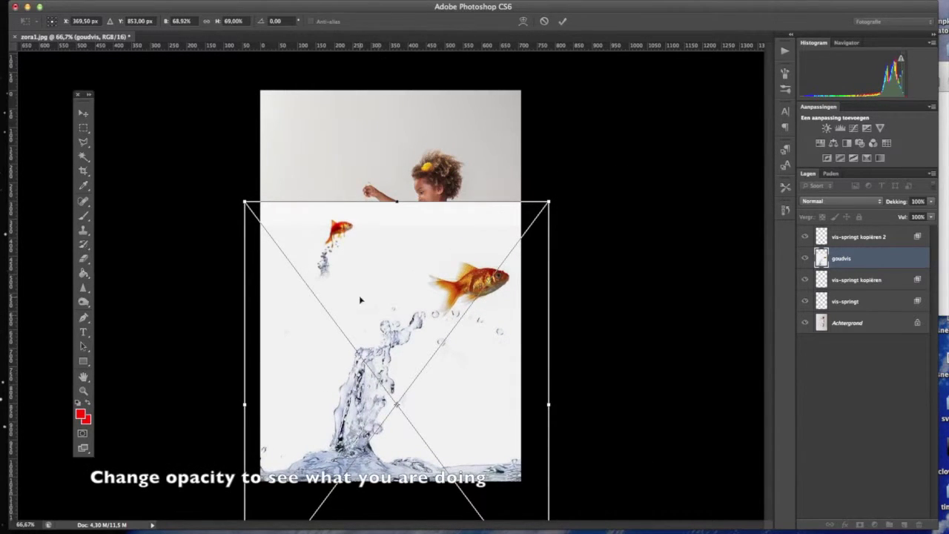
Commit the placement, set the goudvis layer to about 49% opacity, and shift it left
{"action": "left_click", "coordinate": [932, 205]}
{"action": "left_click_drag", "start_coordinate": [927, 214], "coordinate": [911, 215]}
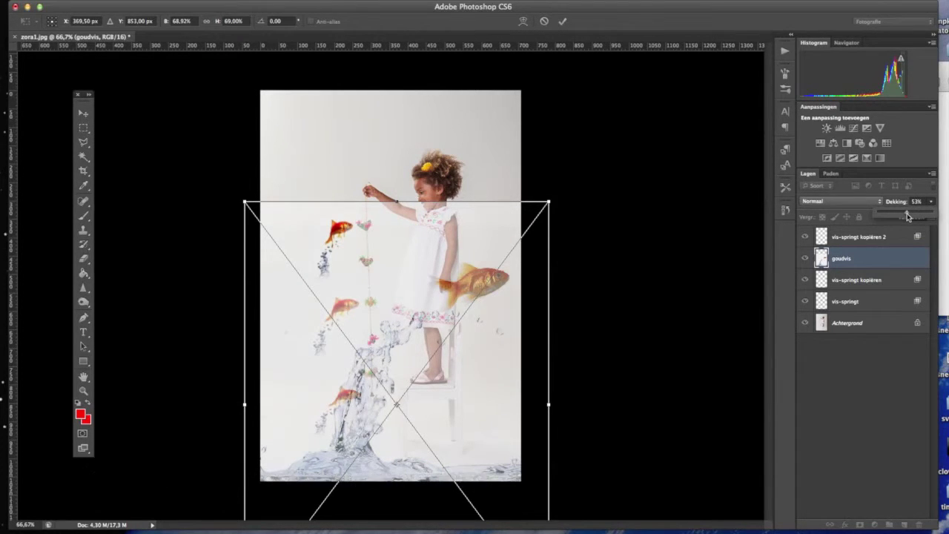
{"action": "left_click_drag", "start_coordinate": [909, 216], "coordinate": [936, 214]}
{"action": "key", "text": "Return"}
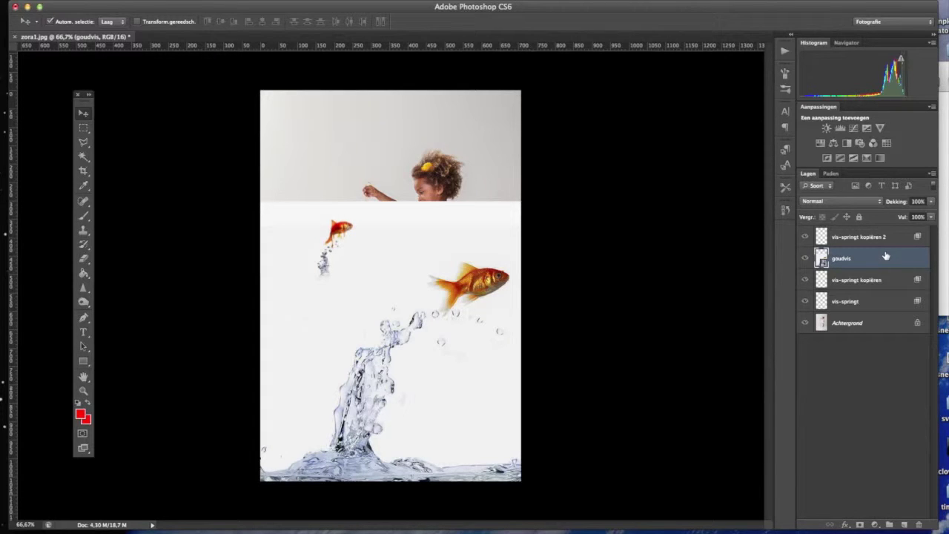
{"action": "left_click", "coordinate": [931, 203]}
{"action": "left_click_drag", "start_coordinate": [915, 215], "coordinate": [904, 216]}
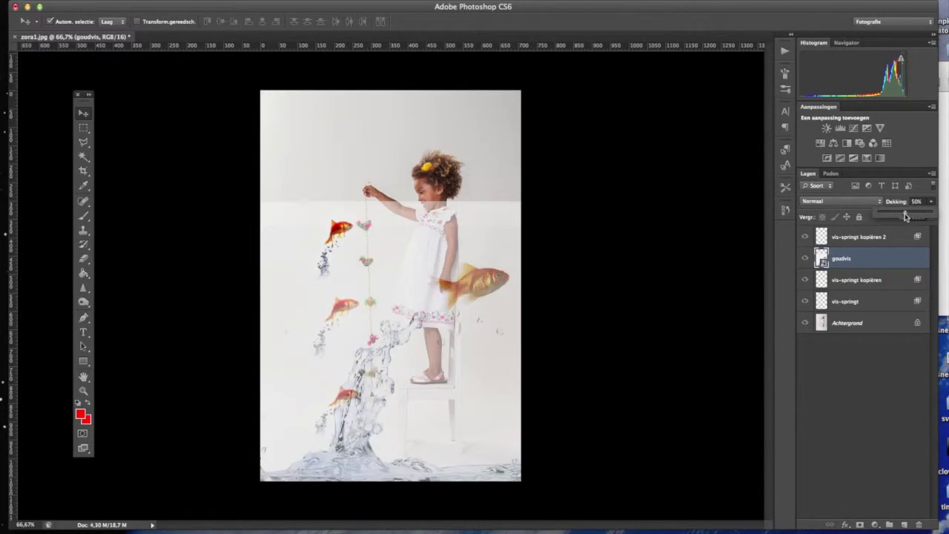
{"action": "left_click_drag", "start_coordinate": [375, 444], "coordinate": [346, 443]}
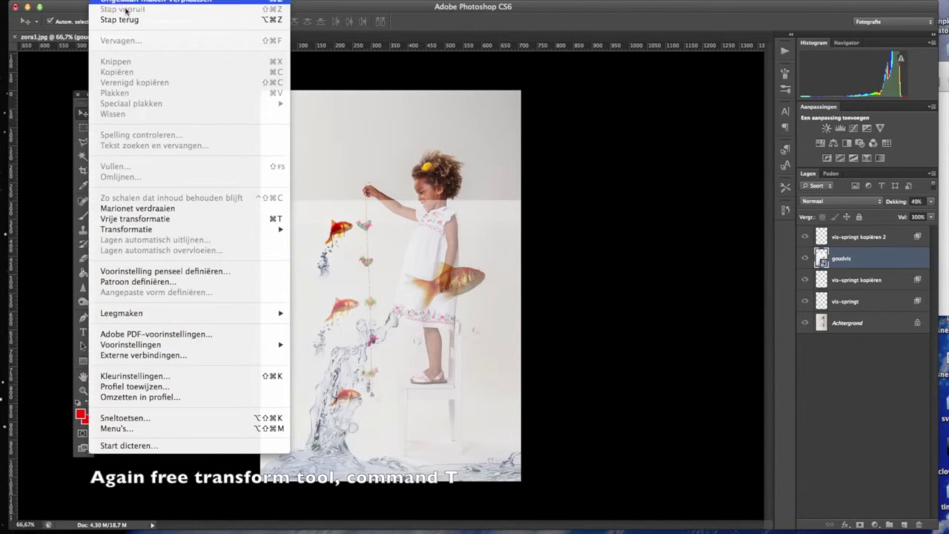
Rotate the goudvis layer around a lower-left pivot and widen it slightly
{"action": "left_click", "coordinate": [130, 210]}
{"action": "left_click_drag", "start_coordinate": [372, 403], "coordinate": [326, 453]}
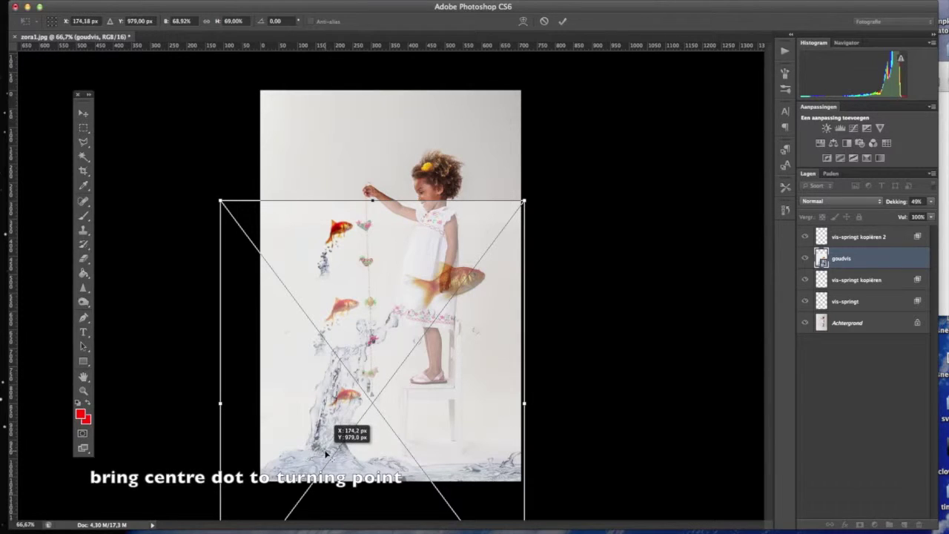
{"action": "left_click_drag", "start_coordinate": [183, 178], "coordinate": [172, 195]}
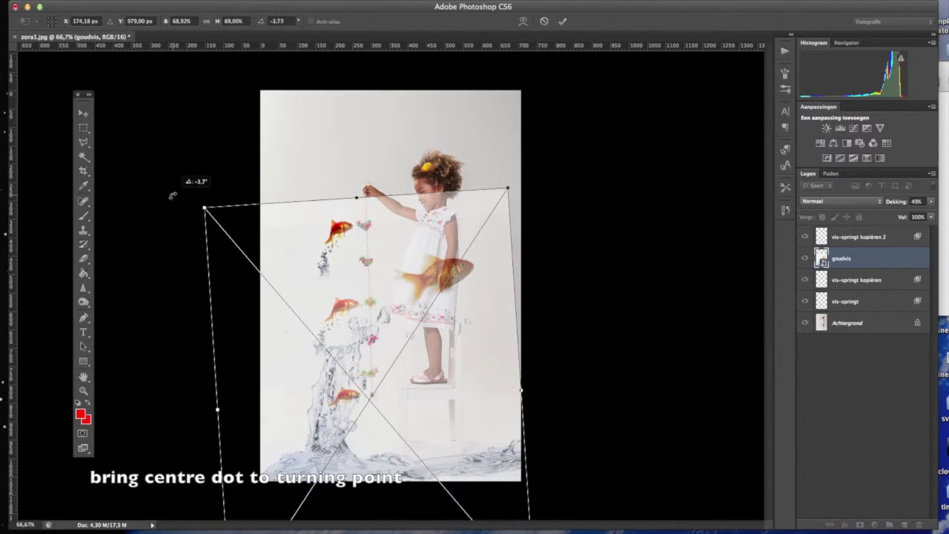
{"action": "left_click_drag", "start_coordinate": [173, 195], "coordinate": [169, 242]}
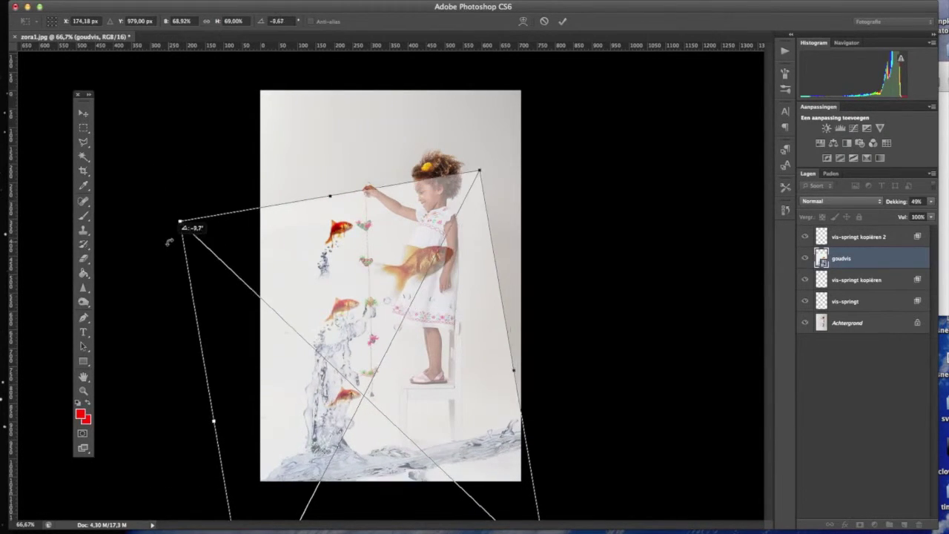
{"action": "left_click_drag", "start_coordinate": [169, 242], "coordinate": [194, 170]}
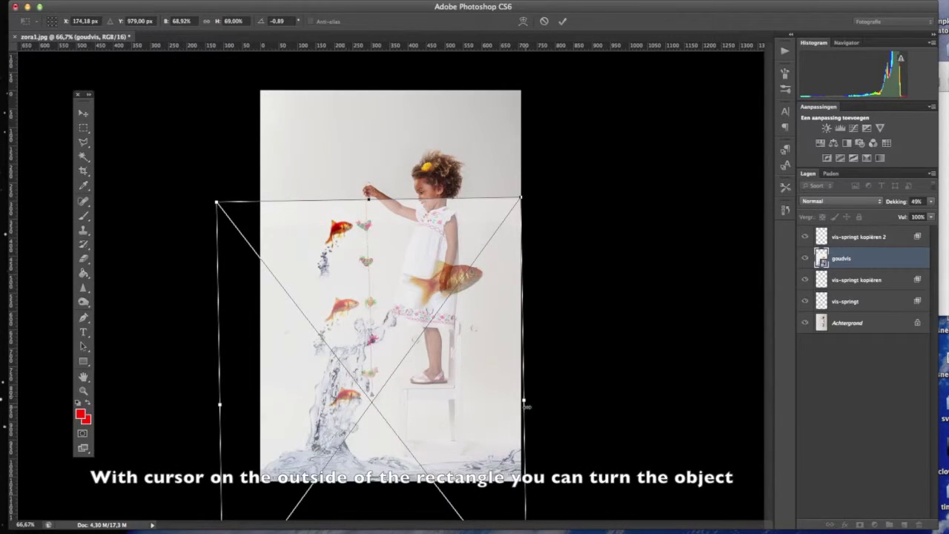
{"action": "left_click_drag", "start_coordinate": [524, 399], "coordinate": [549, 398]}
{"action": "left_click_drag", "start_coordinate": [290, 409], "coordinate": [270, 405]}
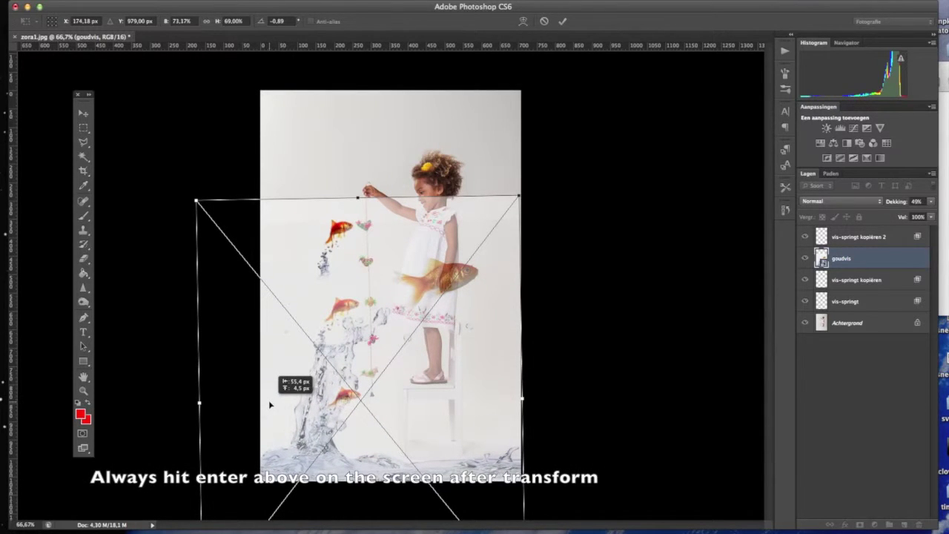
{"action": "left_click", "coordinate": [562, 22]}
Restore goudvis to 100% opacity, move it to the top, and add a mask
{"action": "left_click", "coordinate": [930, 201]}
{"action": "left_click_drag", "start_coordinate": [903, 216], "coordinate": [933, 213]}
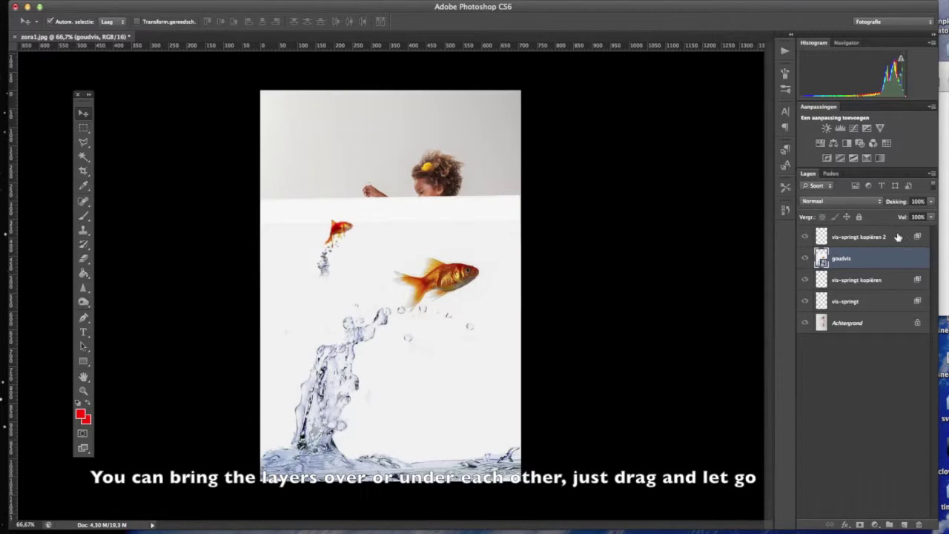
{"action": "left_click_drag", "start_coordinate": [886, 258], "coordinate": [872, 236]}
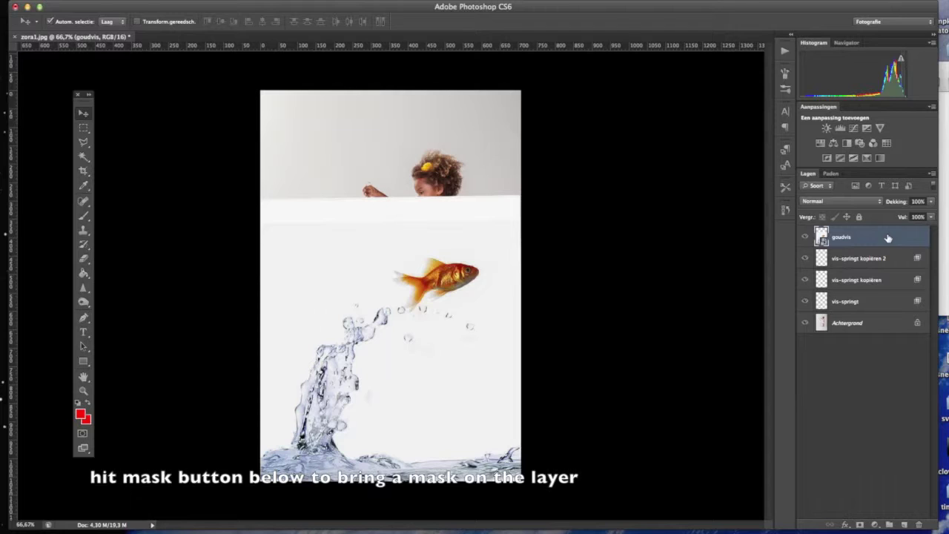
{"action": "left_click", "coordinate": [859, 524]}
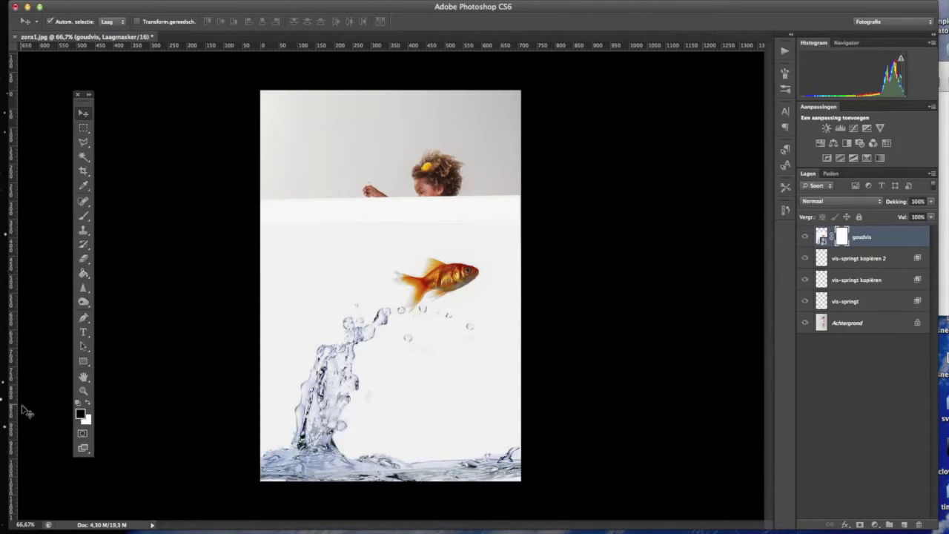
Paint black on the goudvis mask with a 200 px brush to reveal the girl, chair and lower goldfish
{"action": "left_click", "coordinate": [85, 216]}
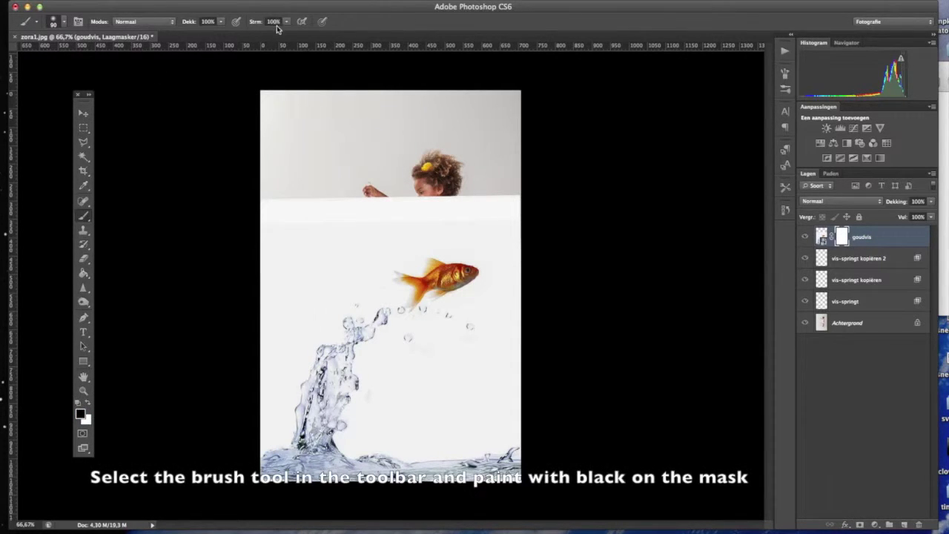
{"action": "mouse_move", "coordinate": [509, 506]}
{"action": "left_mouse_down"}
{"action": "mouse_move", "coordinate": [517, 218]}
{"action": "mouse_move", "coordinate": [494, 270]}
{"action": "mouse_move", "coordinate": [492, 317]}
{"action": "mouse_move", "coordinate": [415, 274]}
{"action": "mouse_move", "coordinate": [452, 293]}
{"action": "mouse_move", "coordinate": [271, 248]}
{"action": "left_mouse_up"}
{"action": "key", "text": "bracketright"}
{"action": "key", "text": "bracketright"}
{"action": "key", "text": "bracketright"}
{"action": "left_click_drag", "start_coordinate": [255, 201], "coordinate": [530, 201]}
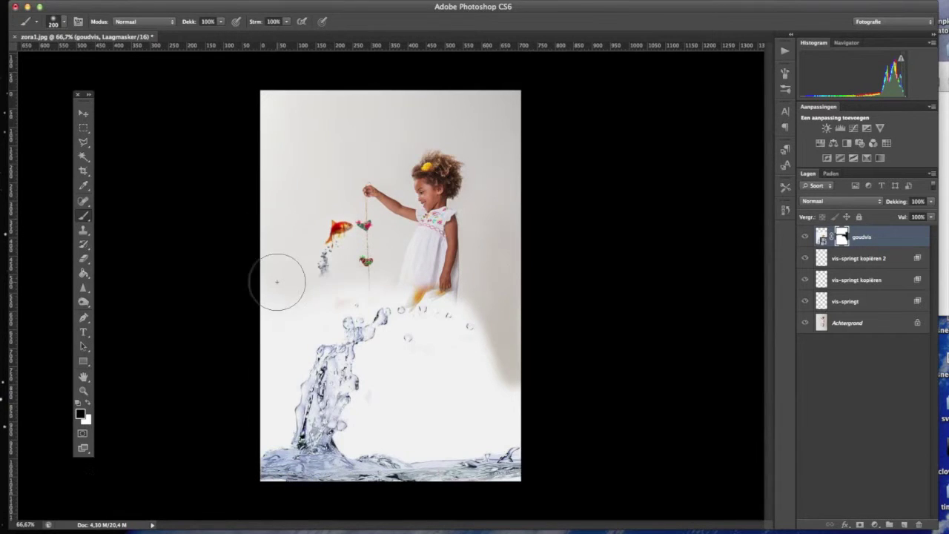
{"action": "mouse_move", "coordinate": [437, 297]}
{"action": "left_mouse_down"}
{"action": "mouse_move", "coordinate": [509, 388]}
{"action": "mouse_move", "coordinate": [445, 286]}
{"action": "mouse_move", "coordinate": [430, 334]}
{"action": "mouse_move", "coordinate": [479, 388]}
{"action": "mouse_move", "coordinate": [430, 394]}
{"action": "mouse_move", "coordinate": [509, 413]}
{"action": "mouse_move", "coordinate": [392, 350]}
{"action": "mouse_move", "coordinate": [381, 329]}
{"action": "mouse_move", "coordinate": [387, 302]}
{"action": "left_mouse_up"}
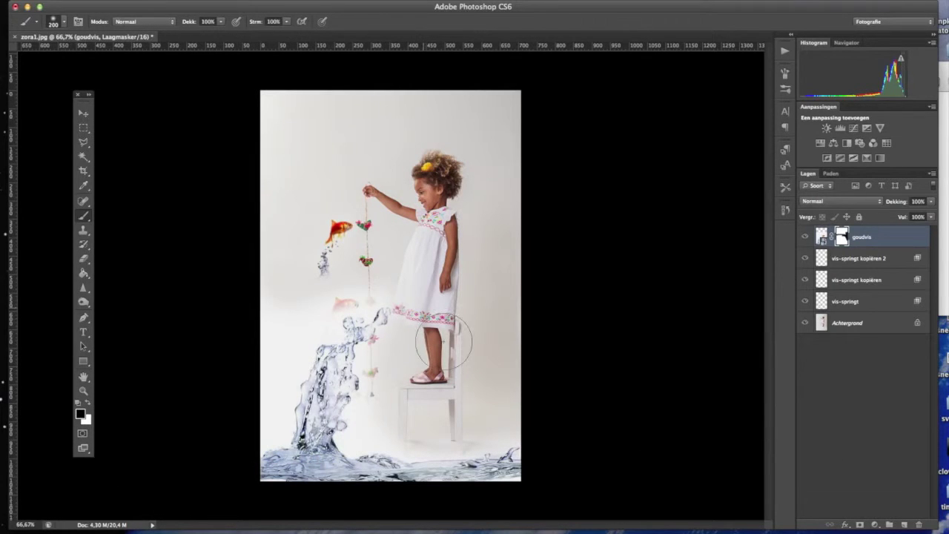
{"action": "left_click_drag", "start_coordinate": [324, 287], "coordinate": [342, 304]}
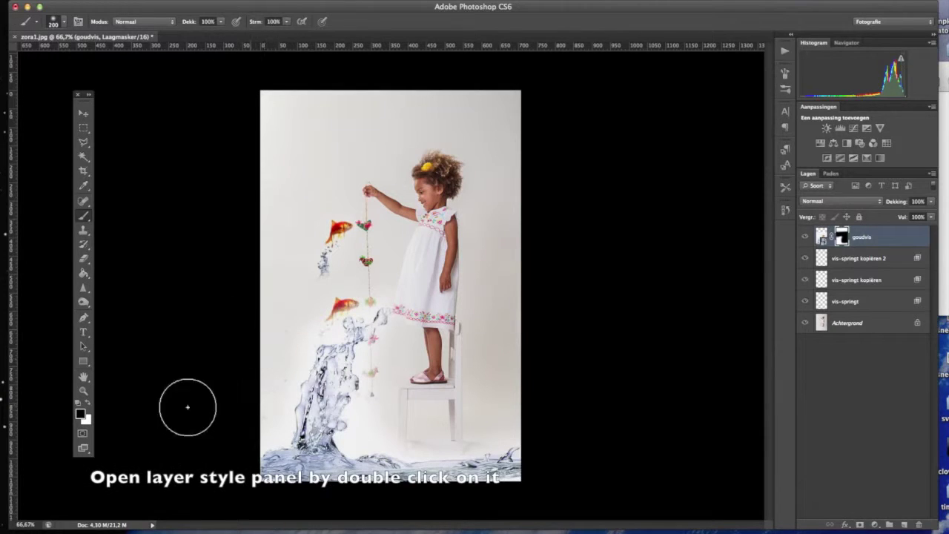
Split the goudvis layer's white Blend If slider to 177/255 so its white areas blend away
{"action": "double_click", "coordinate": [898, 237]}
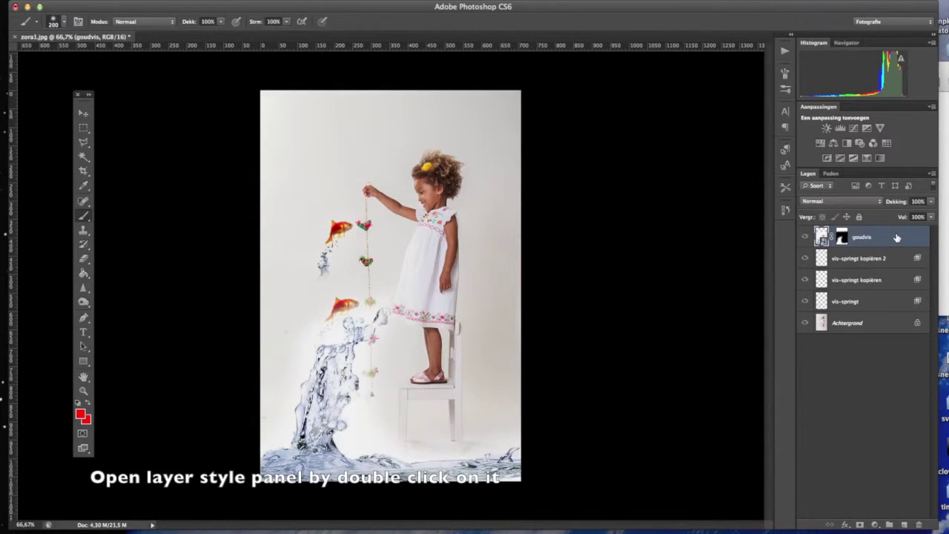
{"action": "left_click_drag", "start_coordinate": [801, 318], "coordinate": [767, 327]}
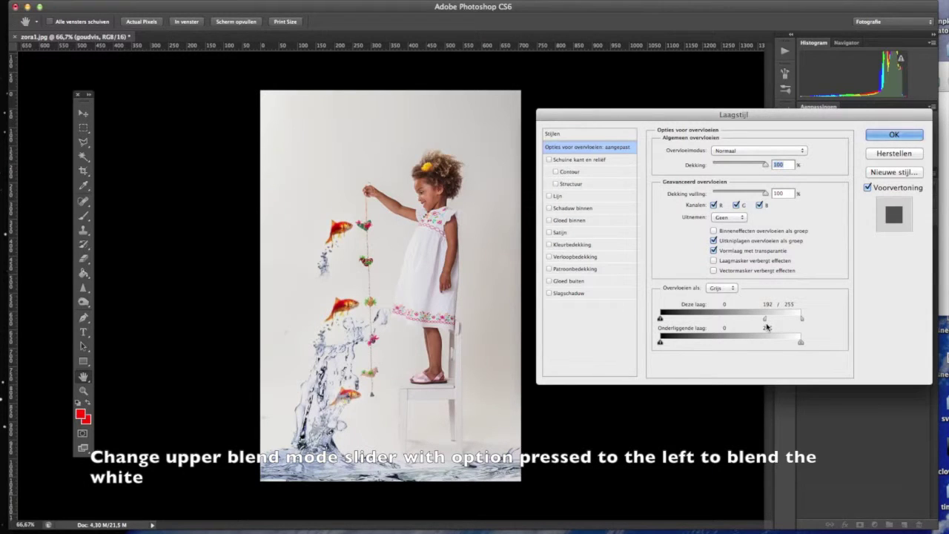
{"action": "mouse_move", "coordinate": [768, 327]}
{"action": "left_mouse_down"}
{"action": "mouse_move", "coordinate": [651, 328]}
{"action": "mouse_move", "coordinate": [801, 321]}
{"action": "mouse_move", "coordinate": [759, 322]}
{"action": "left_mouse_up"}
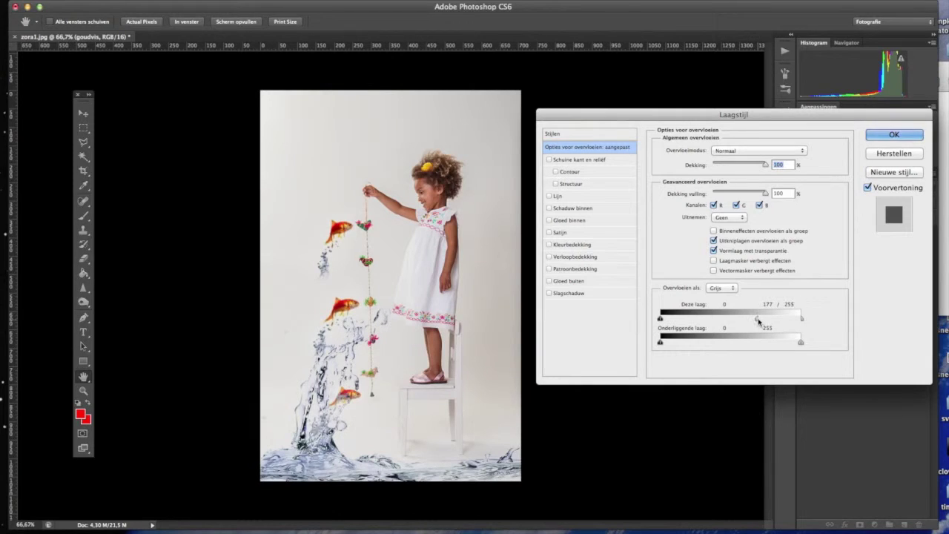
{"action": "left_click", "coordinate": [893, 135]}
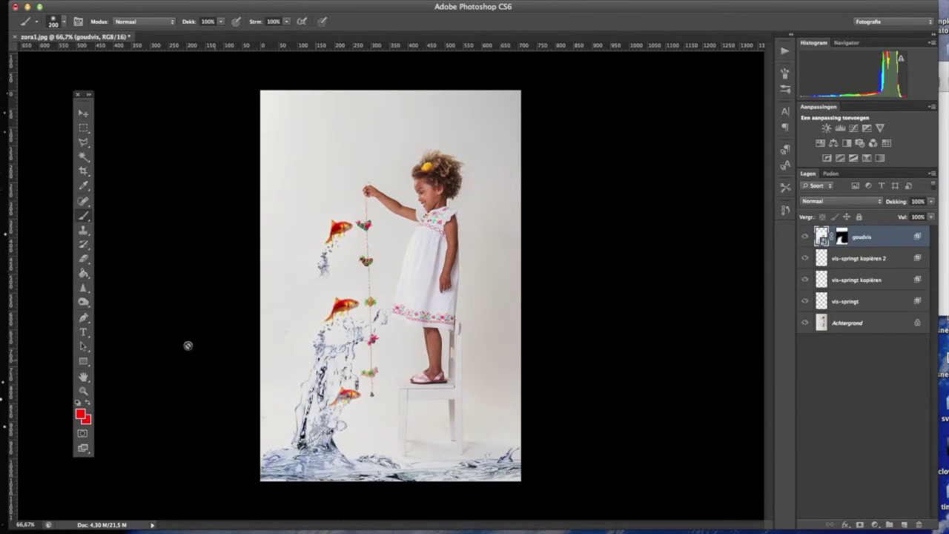
Paint black on the goudvis mask to hide the splash beside the flower garland
{"action": "left_click", "coordinate": [841, 237]}
{"action": "key", "text": "d"}
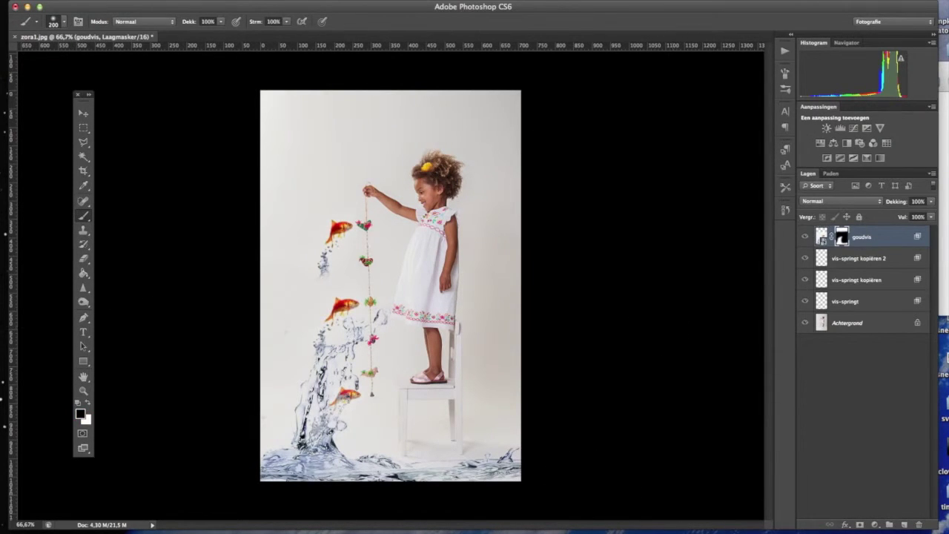
{"action": "mouse_move", "coordinate": [392, 304]}
{"action": "left_mouse_down"}
{"action": "mouse_move", "coordinate": [396, 334]}
{"action": "mouse_move", "coordinate": [392, 322]}
{"action": "mouse_move", "coordinate": [387, 330]}
{"action": "left_mouse_up"}
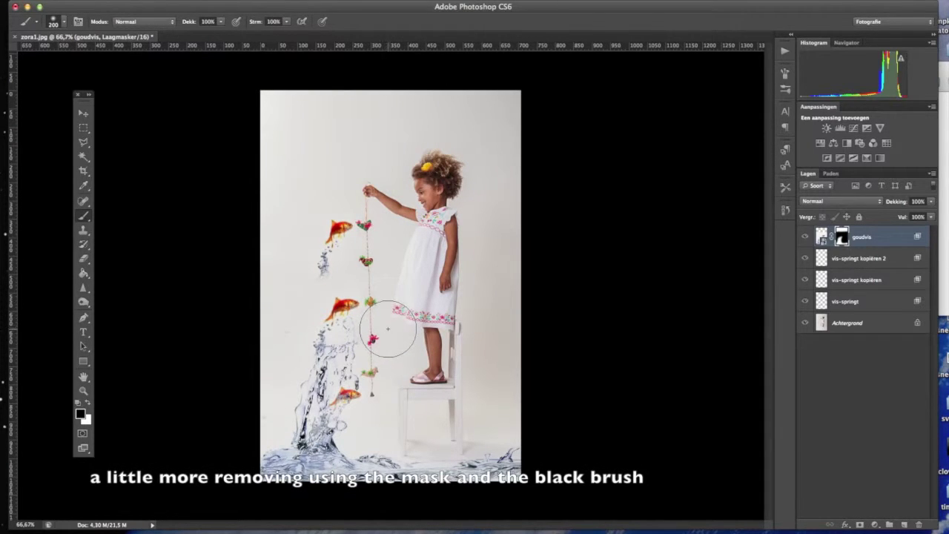
{"action": "key", "text": "bracketleft"}
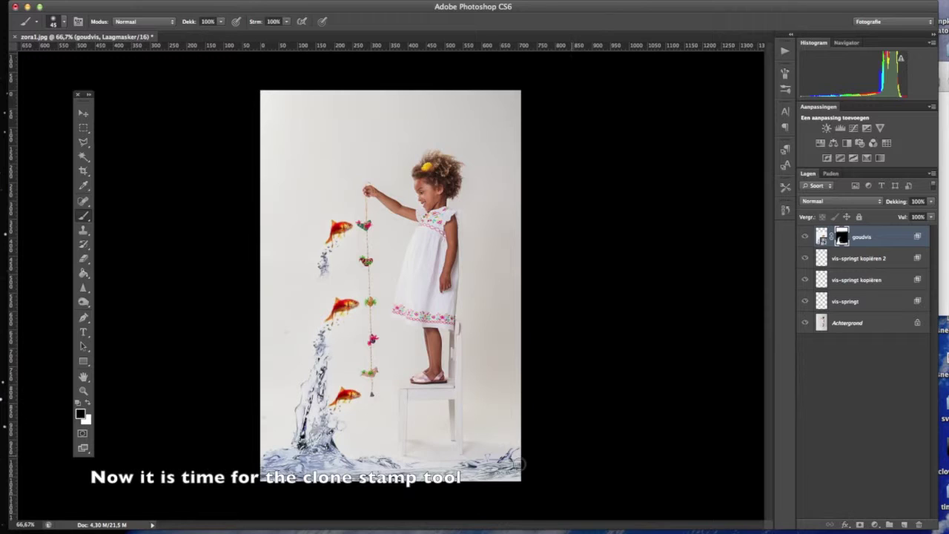
With the Clone Stamp tool active, add a new empty layer named water
{"action": "left_click", "coordinate": [84, 232]}
{"action": "left_click", "coordinate": [132, 227]}
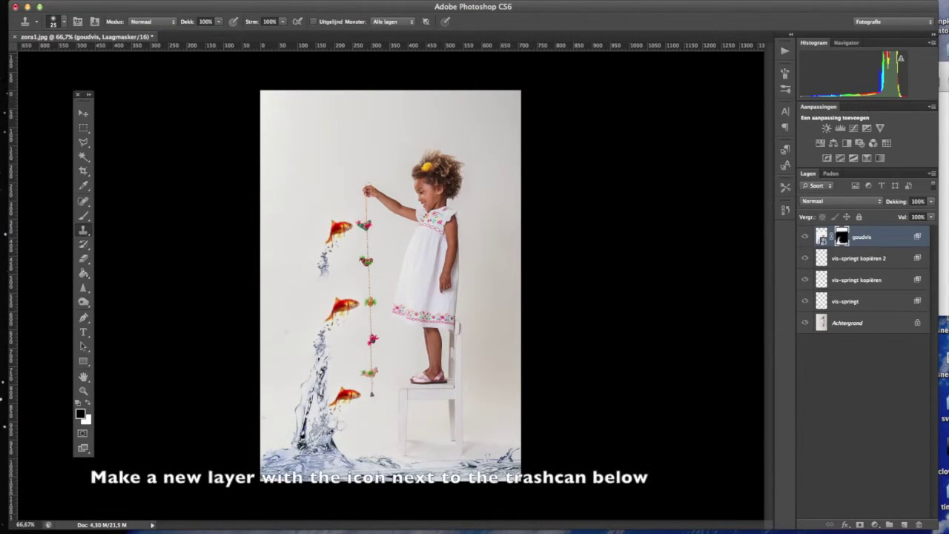
{"action": "left_click", "coordinate": [904, 525]}
{"action": "double_click", "coordinate": [845, 236]}
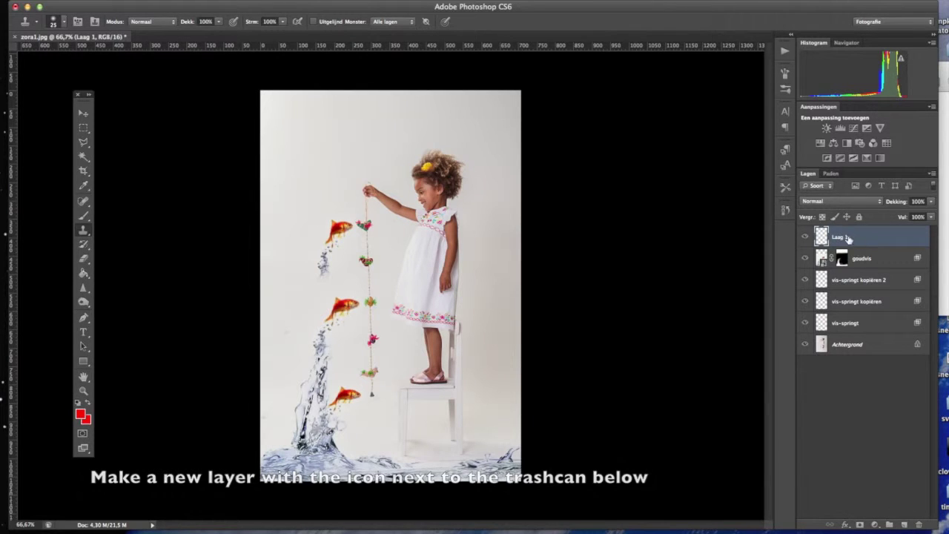
{"action": "type", "text": "water"}
{"action": "key", "text": "Return"}
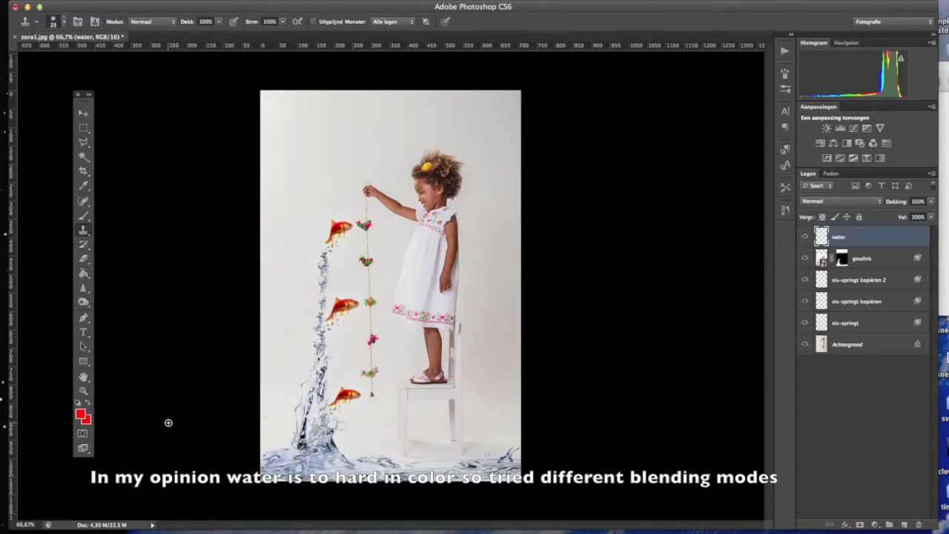
Set the goudvis layer to Vermenigvuldigen blending after trying Zwak licht and Bedekken
{"action": "left_click", "coordinate": [873, 257]}
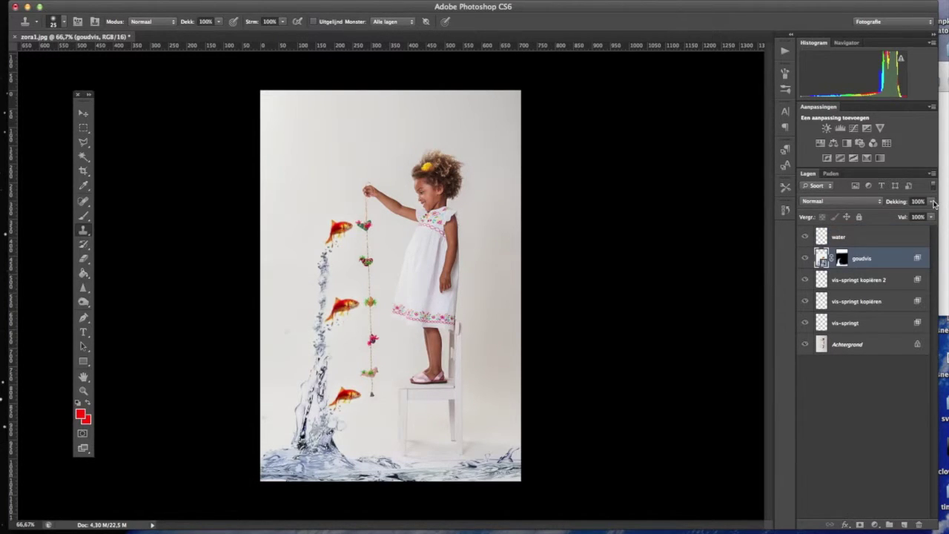
{"action": "left_click", "coordinate": [862, 202]}
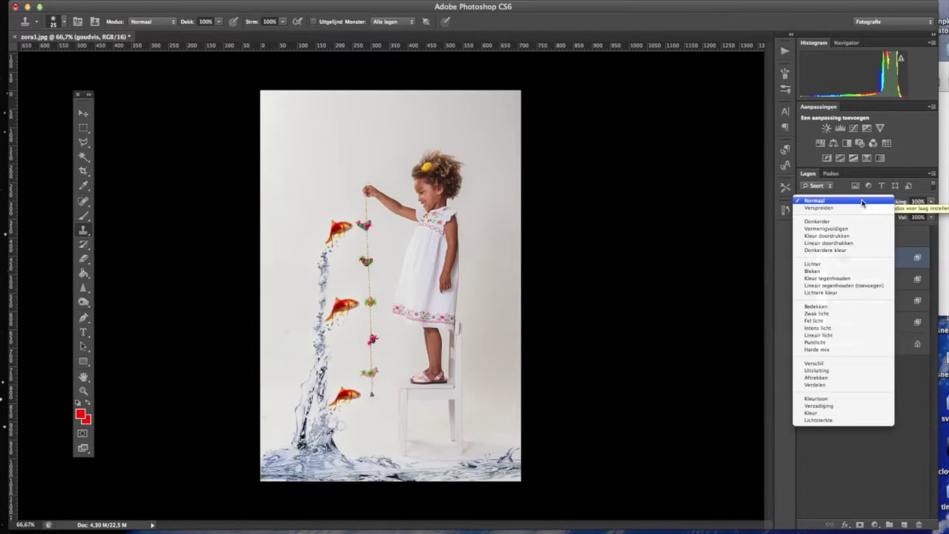
{"action": "left_click", "coordinate": [810, 318]}
{"action": "left_click", "coordinate": [846, 201]}
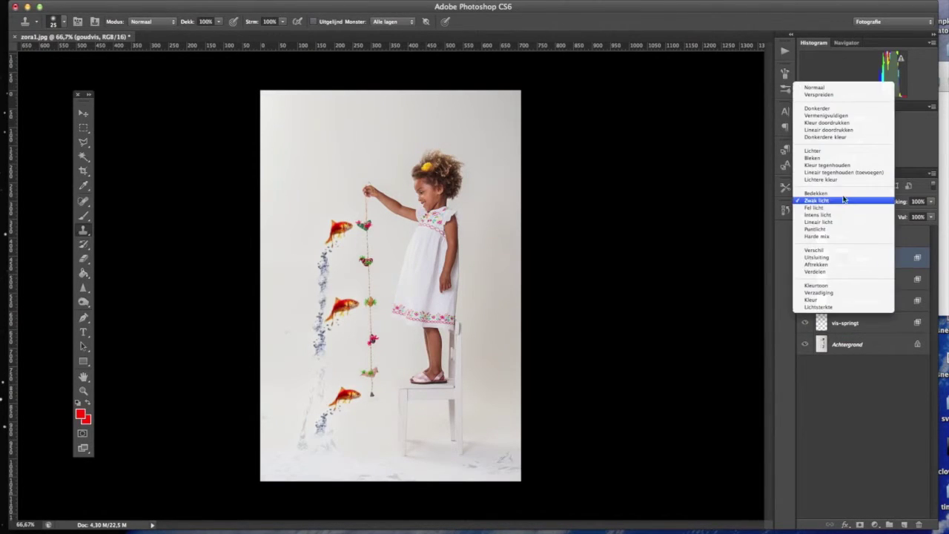
{"action": "left_click", "coordinate": [846, 202]}
{"action": "left_click", "coordinate": [855, 125]}
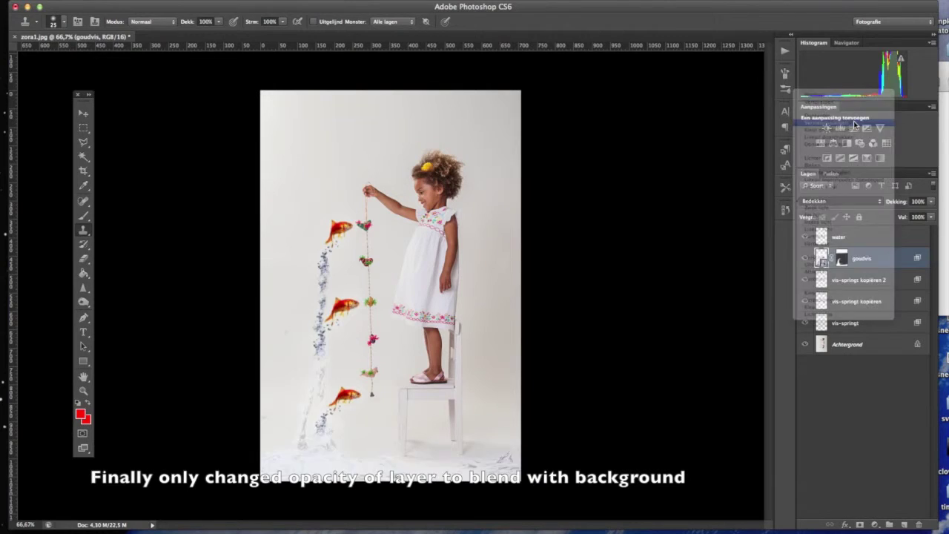
Lower the goudvis layer's opacity to 88%
{"action": "left_click", "coordinate": [932, 201]}
{"action": "left_click_drag", "start_coordinate": [931, 213], "coordinate": [916, 215]}
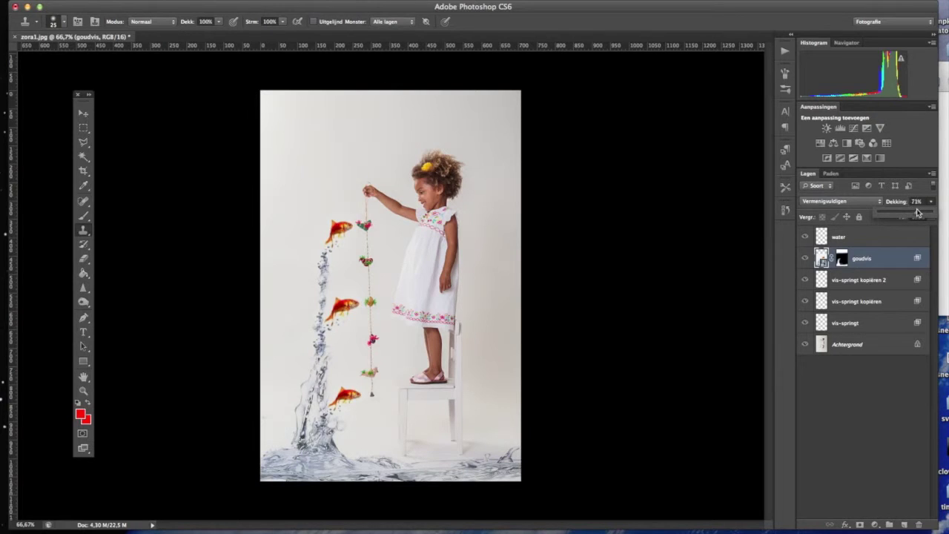
{"action": "mouse_move", "coordinate": [911, 213]}
{"action": "left_mouse_down"}
{"action": "mouse_move", "coordinate": [893, 212]}
{"action": "mouse_move", "coordinate": [925, 214]}
{"action": "left_mouse_up"}
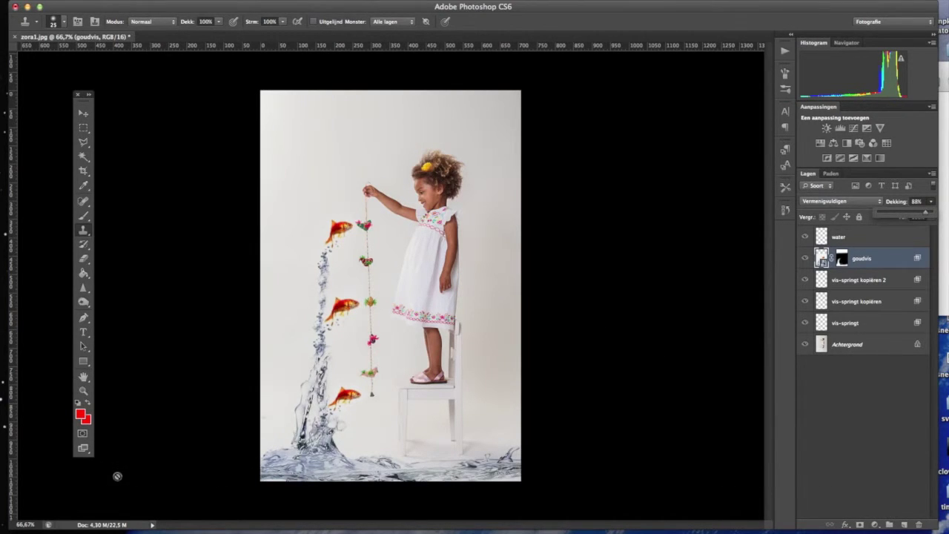
{"action": "left_click", "coordinate": [194, 2]}
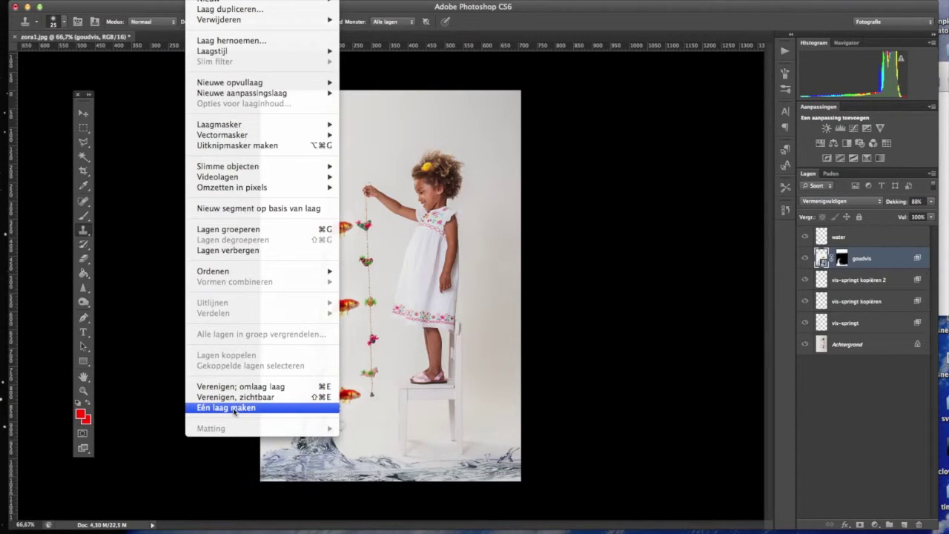
{"action": "left_click", "coordinate": [127, 286]}
{"action": "left_click", "coordinate": [83, 331]}
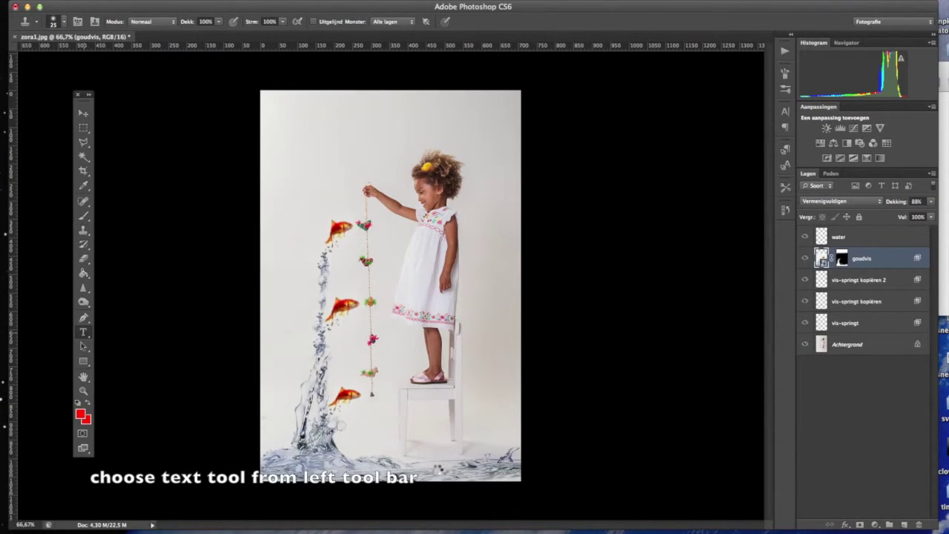
Add 14 pt red watermark text with the author's signature along the photo's bottom edge
{"action": "left_click", "coordinate": [412, 464]}
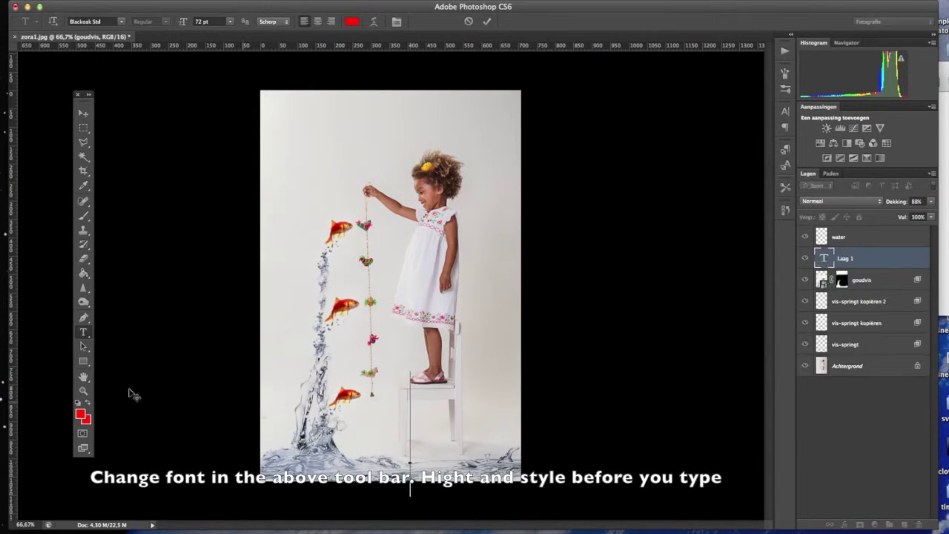
{"action": "left_click", "coordinate": [230, 23]}
{"action": "left_click", "coordinate": [211, 86]}
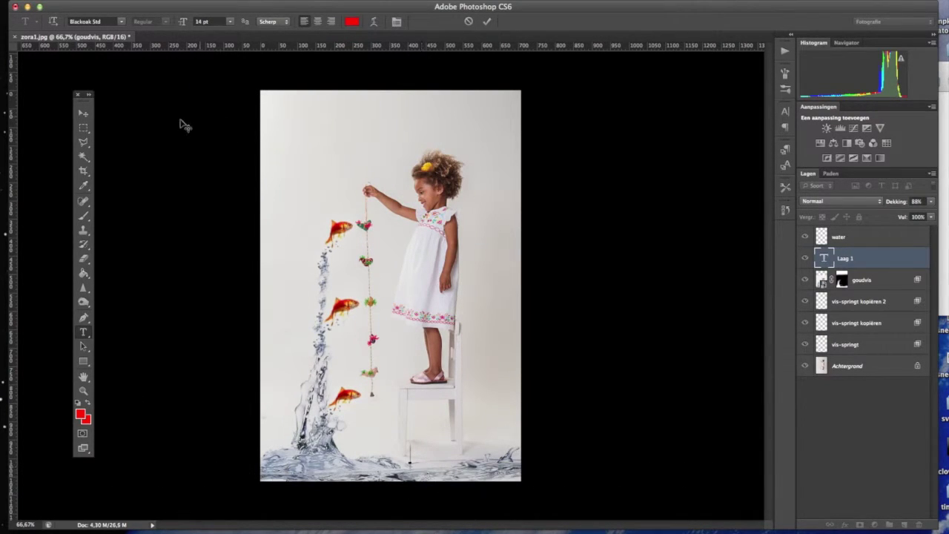
{"action": "type", "text": "Dutc"}
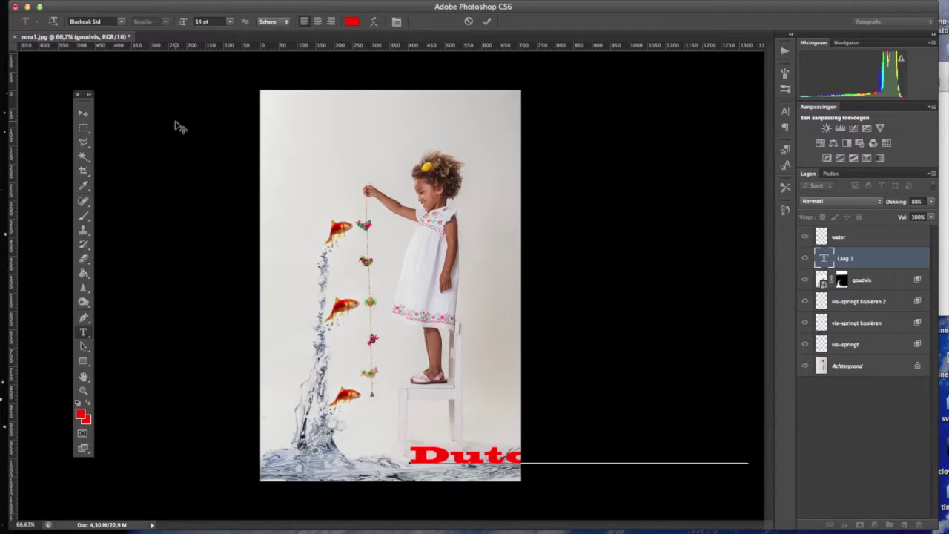
{"action": "left_click_drag", "start_coordinate": [439, 480], "coordinate": [128, 474]}
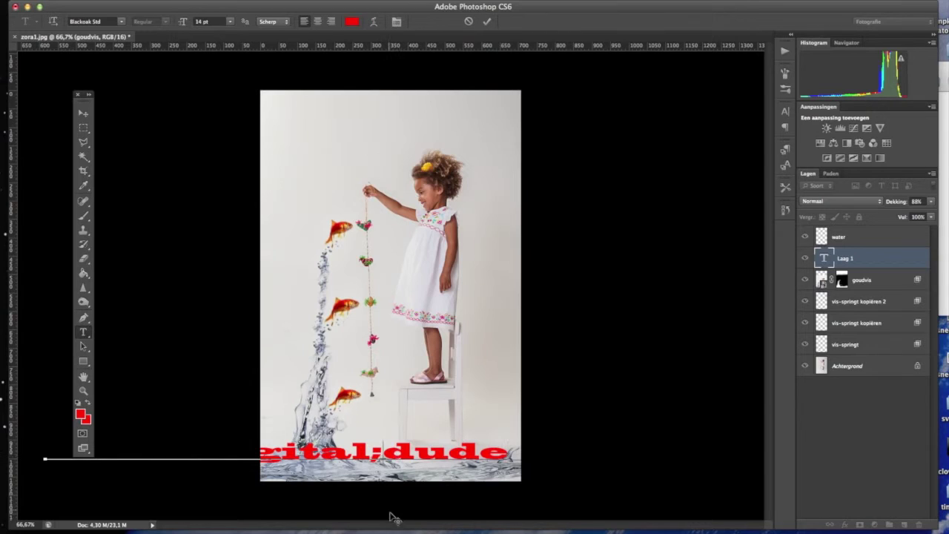
{"action": "left_click", "coordinate": [487, 20]}
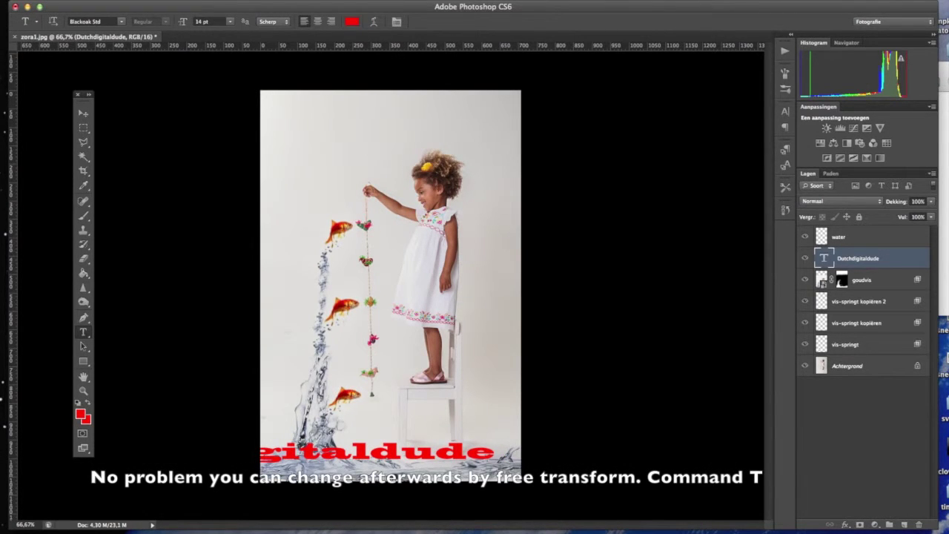
{"action": "left_click", "coordinate": [112, 6]}
Scale the watermark down to about 6.57 pt and place it in the lower-right corner
{"action": "left_click", "coordinate": [141, 216]}
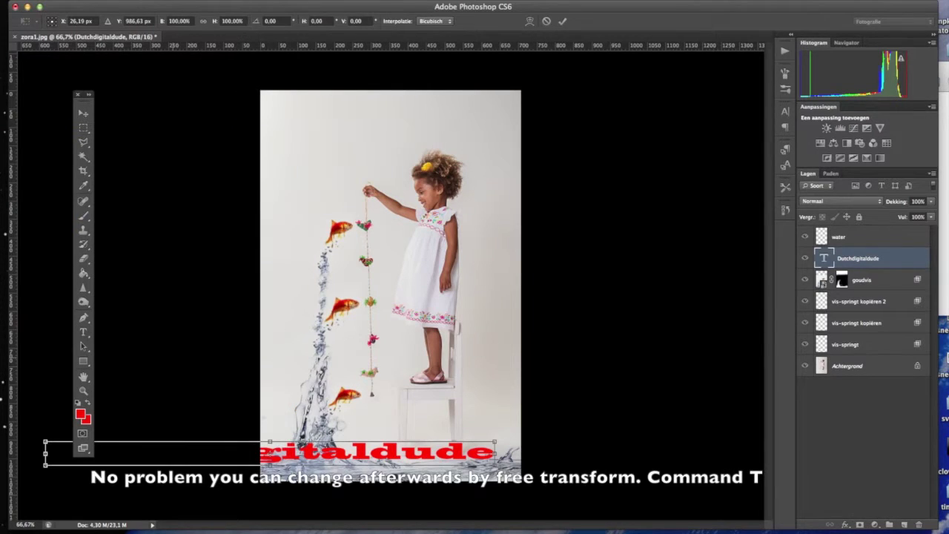
{"action": "mouse_move", "coordinate": [45, 464]}
{"action": "left_mouse_down"}
{"action": "mouse_move", "coordinate": [247, 480]}
{"action": "mouse_move", "coordinate": [386, 476]}
{"action": "left_mouse_up"}
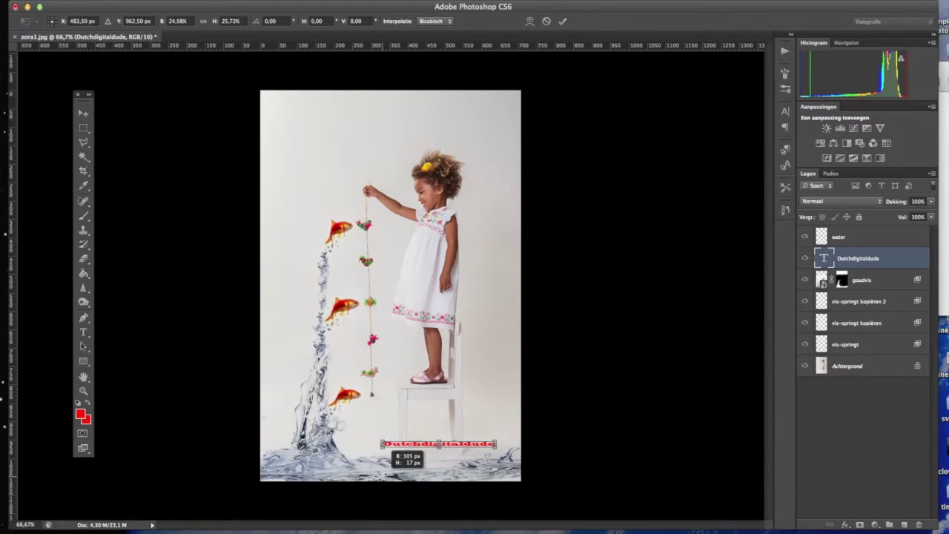
{"action": "left_click_drag", "start_coordinate": [439, 447], "coordinate": [467, 467]}
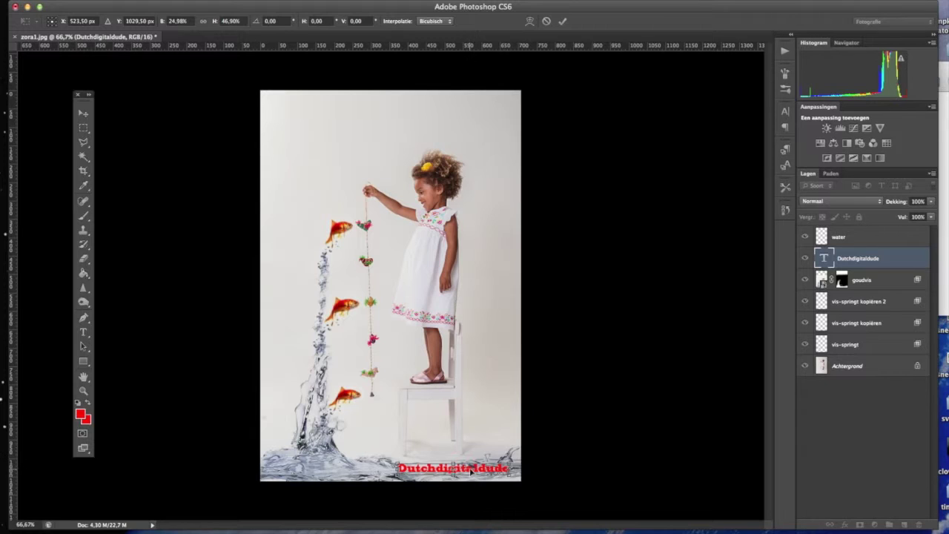
{"action": "left_click_drag", "start_coordinate": [472, 472], "coordinate": [474, 475]}
{"action": "left_click", "coordinate": [562, 21]}
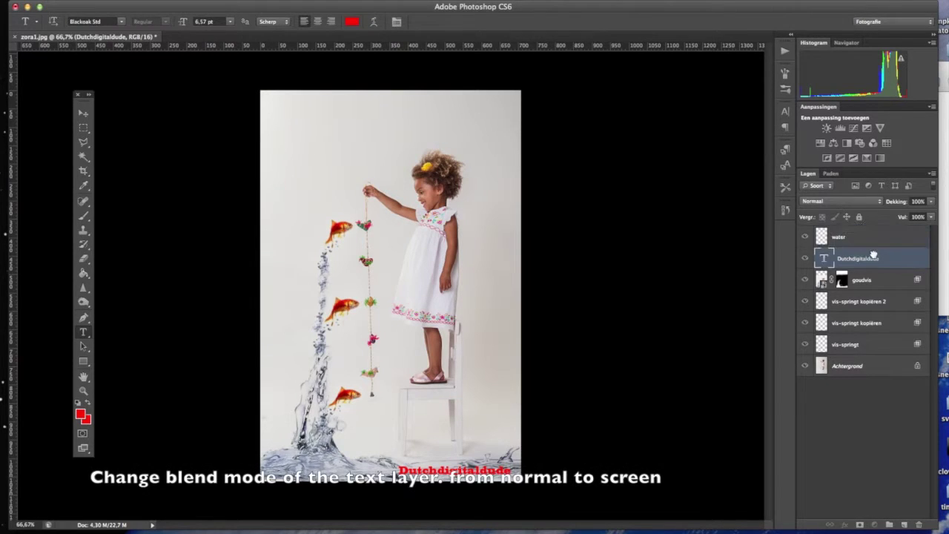
Set the watermark text layer to Bedekken blending after trying Vermenigvuldigen
{"action": "left_click", "coordinate": [842, 201]}
{"action": "left_click", "coordinate": [822, 236]}
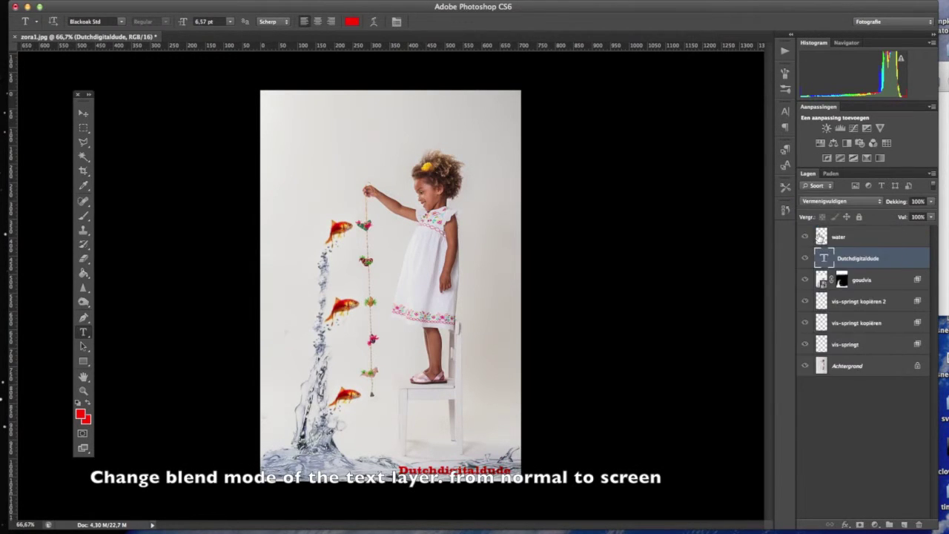
{"action": "left_click", "coordinate": [842, 201]}
{"action": "left_click", "coordinate": [823, 275]}
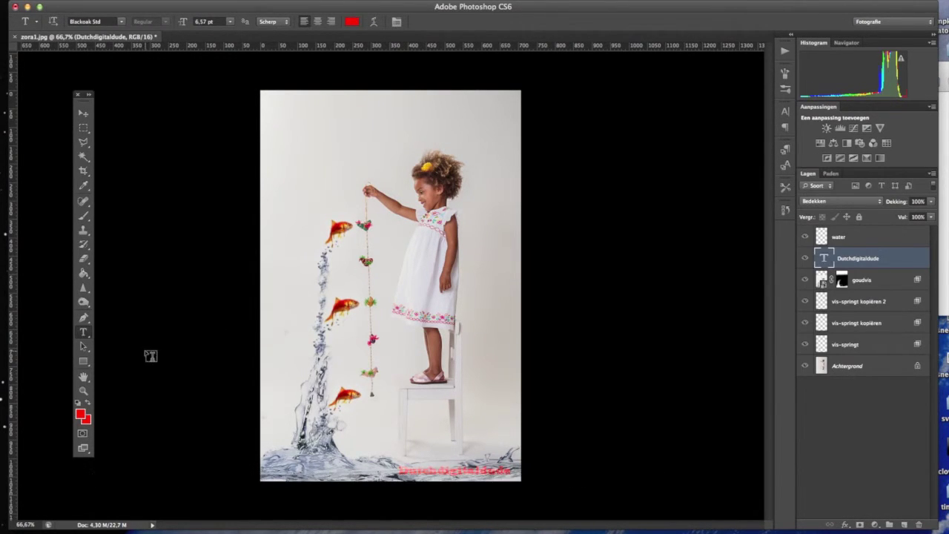
Flatten all layers into a single Achtergrond layer
{"action": "left_click", "coordinate": [200, 0]}
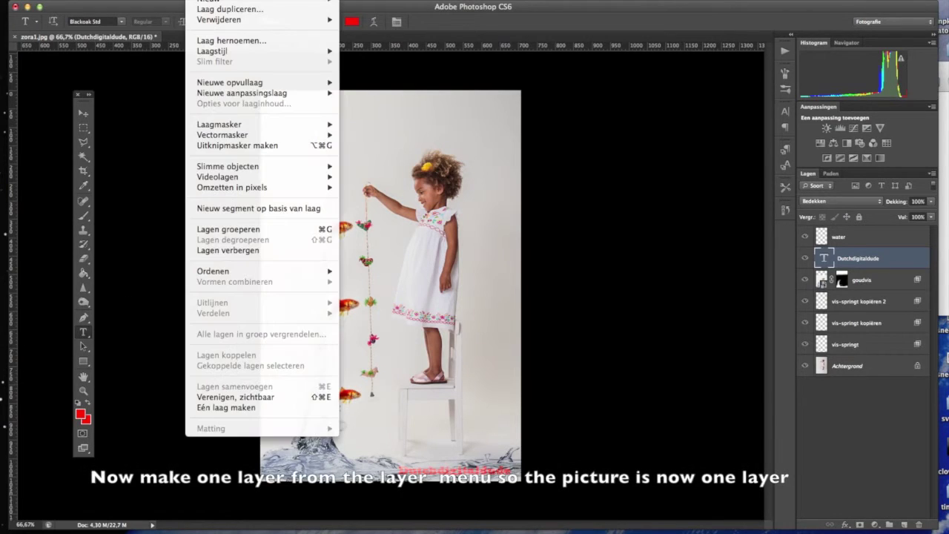
{"action": "left_click", "coordinate": [252, 410]}
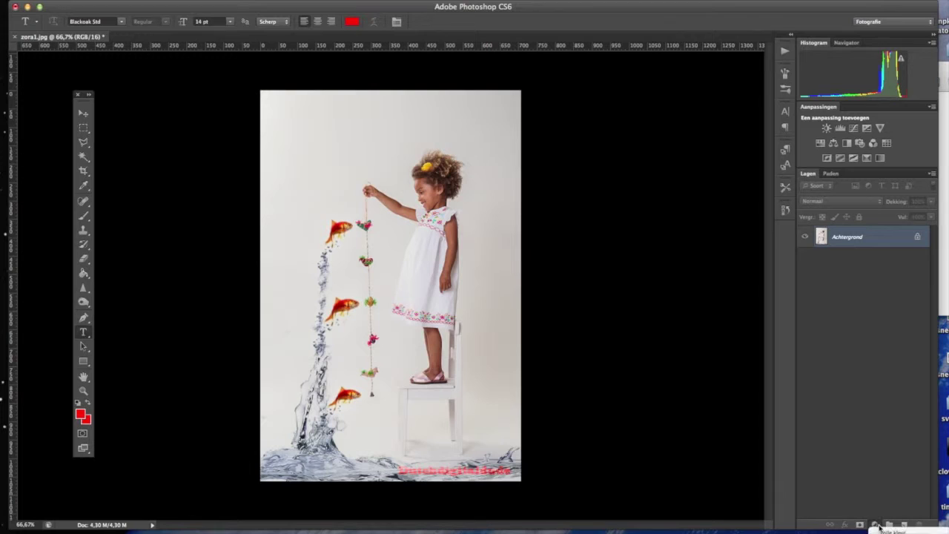
{"action": "left_click", "coordinate": [875, 524]}
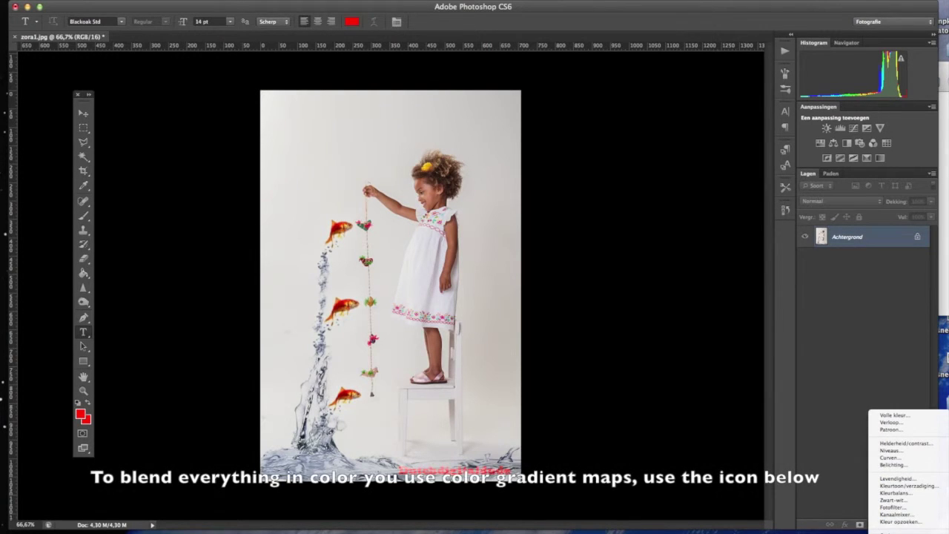
Add a Gradient Map layer in Zwak licht blending, trying a brown-to-cream preset
{"action": "left_click", "coordinate": [898, 508]}
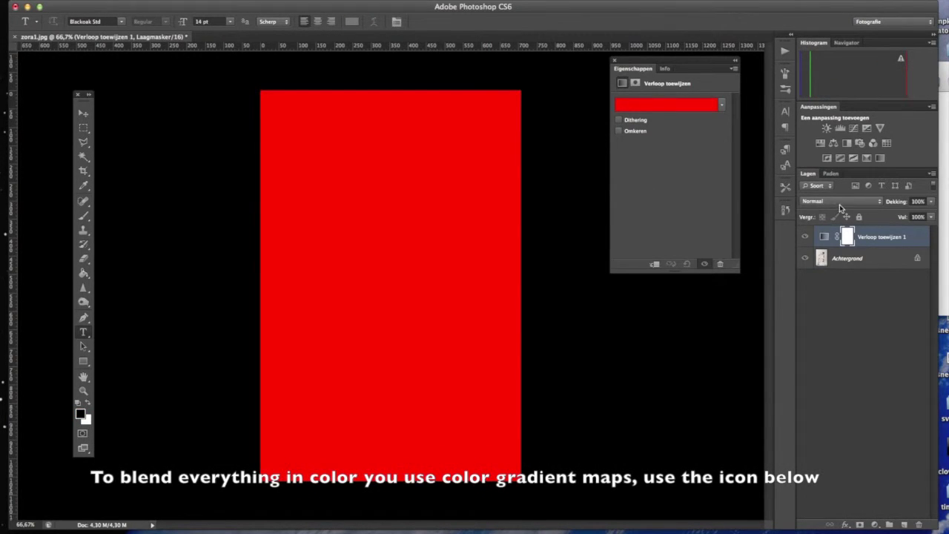
{"action": "left_click", "coordinate": [838, 201]}
{"action": "left_click", "coordinate": [816, 314]}
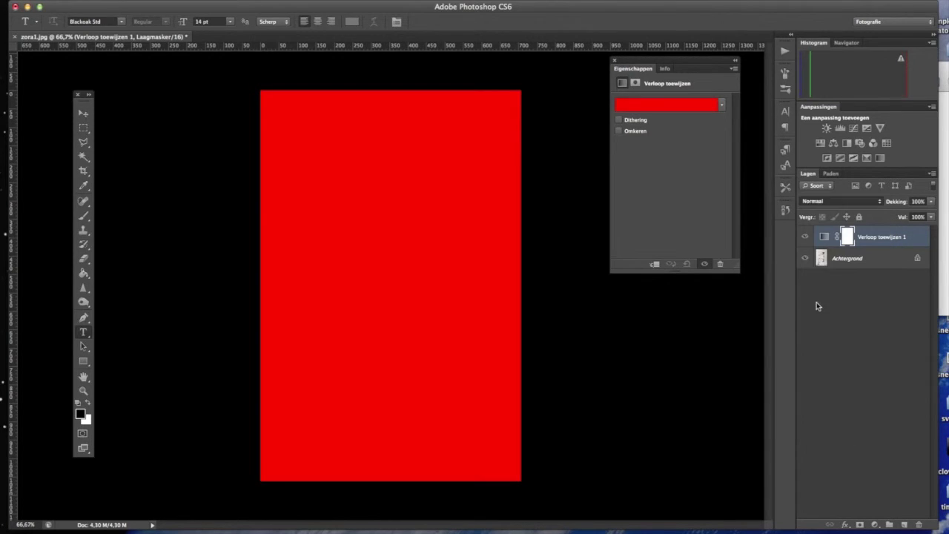
{"action": "left_click", "coordinate": [722, 106]}
{"action": "left_click", "coordinate": [691, 186]}
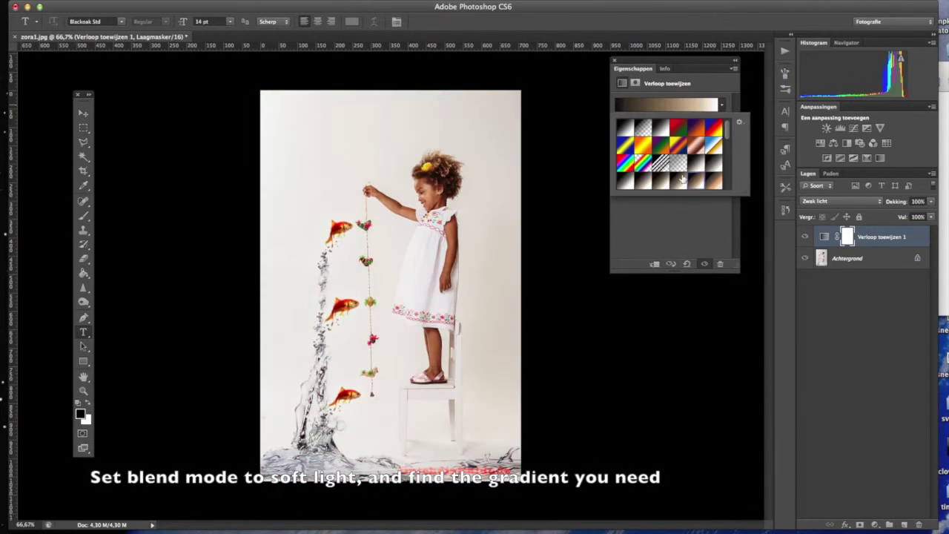
{"action": "left_click", "coordinate": [702, 266]}
{"action": "left_click", "coordinate": [702, 265]}
{"action": "left_click", "coordinate": [702, 266]}
{"action": "left_click", "coordinate": [702, 265]}
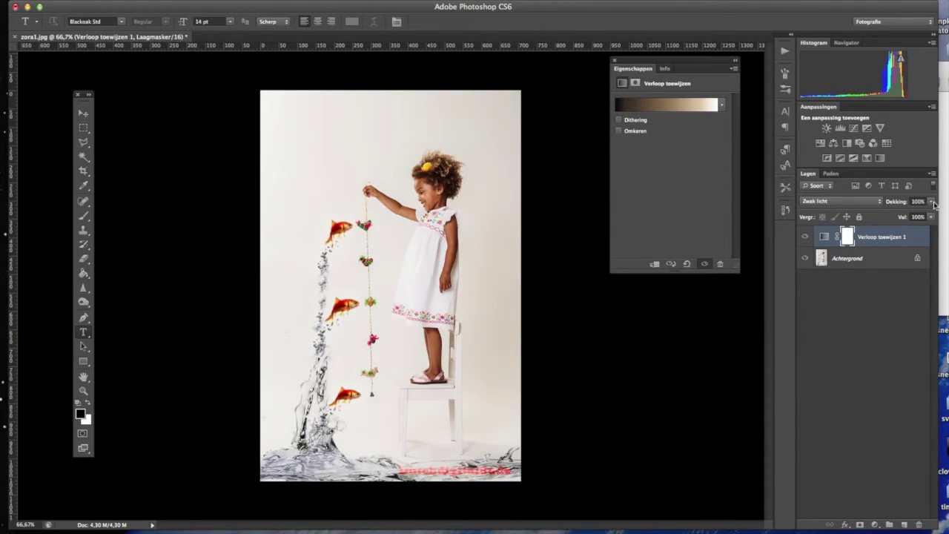
Switch the gradient map to a blue-teal preset after trying overlay and a gold preset
{"action": "left_click", "coordinate": [857, 201]}
{"action": "left_click", "coordinate": [853, 195]}
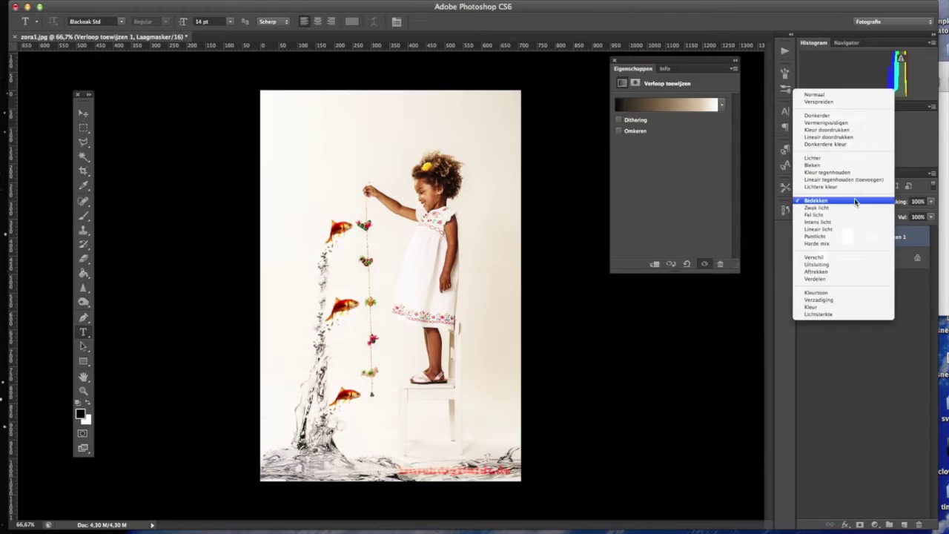
{"action": "left_click", "coordinate": [722, 105]}
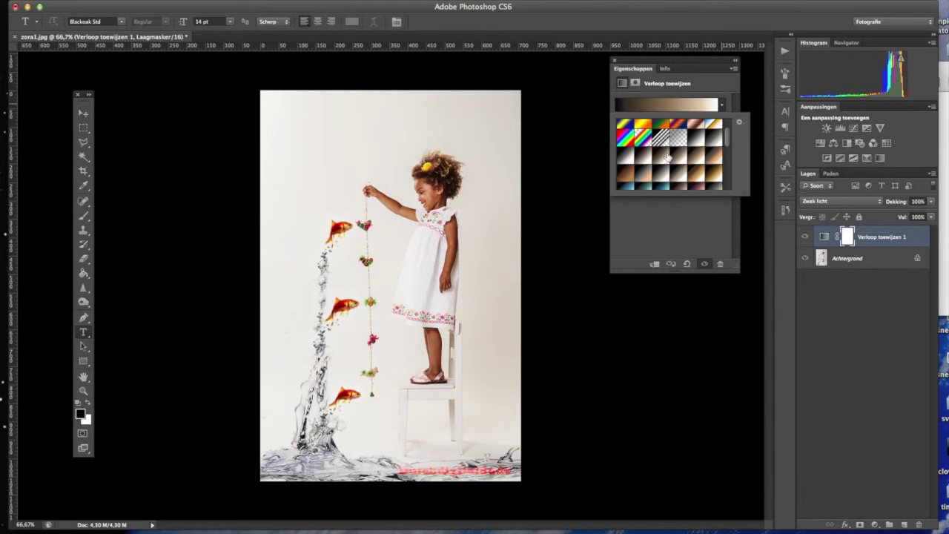
{"action": "scroll", "coordinate": [650, 156], "scroll_direction": "down", "scroll_amount": 1}
{"action": "left_click", "coordinate": [719, 170]}
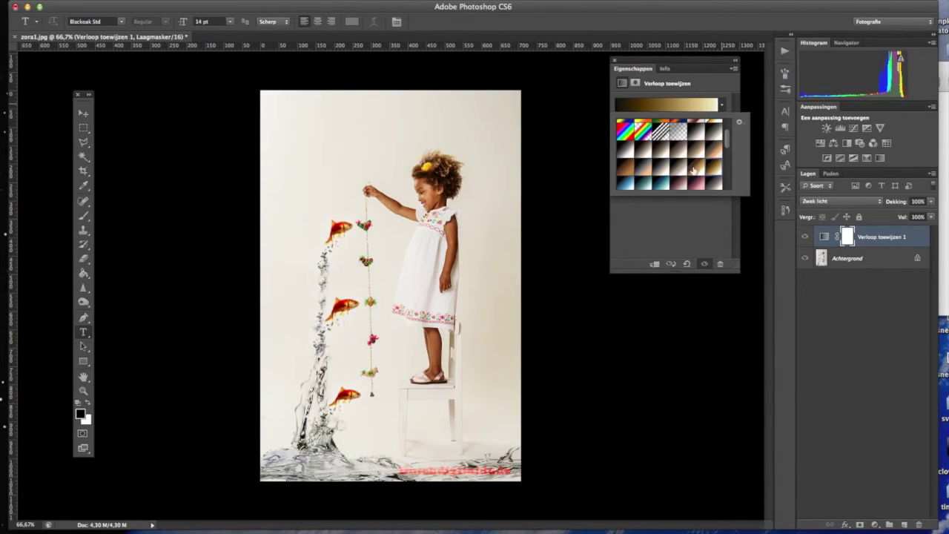
{"action": "left_click", "coordinate": [658, 185]}
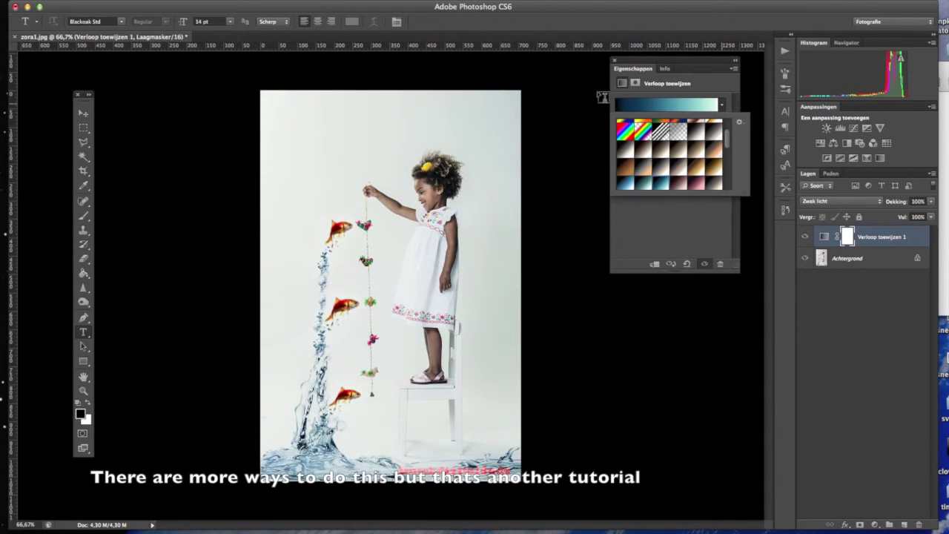
{"action": "left_click", "coordinate": [614, 60]}
Keep the gradient map in Zwak licht and lower its opacity to 56%
{"action": "left_click", "coordinate": [860, 201]}
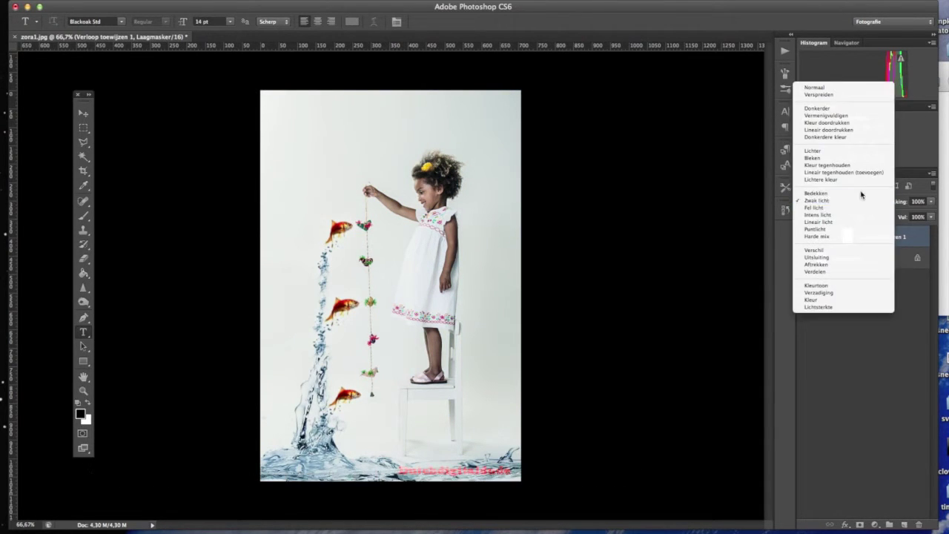
{"action": "left_click", "coordinate": [863, 200]}
{"action": "left_click", "coordinate": [931, 201]}
{"action": "left_click_drag", "start_coordinate": [931, 211], "coordinate": [908, 211]}
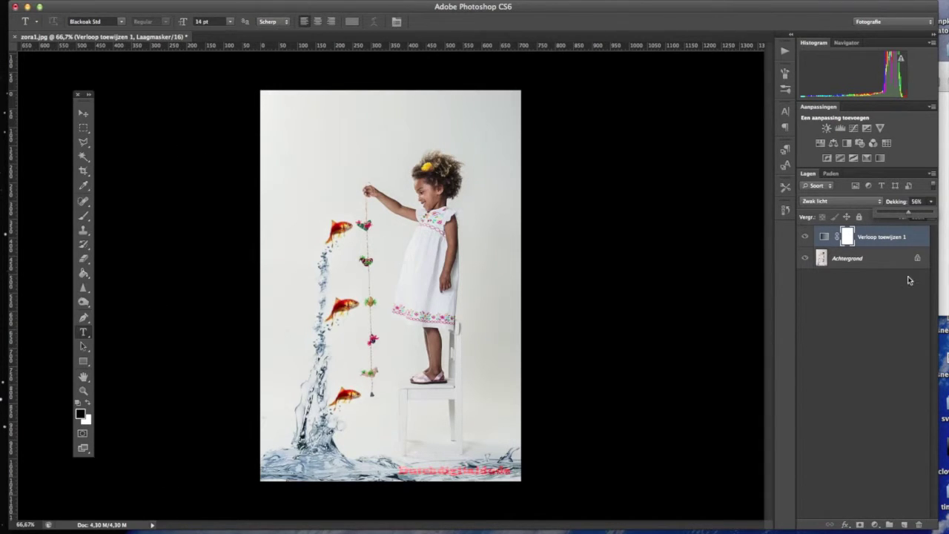
Merge the Verloop toewijzen 1 gradient map into the Achtergrond layer with Laag > Eén laag maken
{"action": "left_click", "coordinate": [271, 1]}
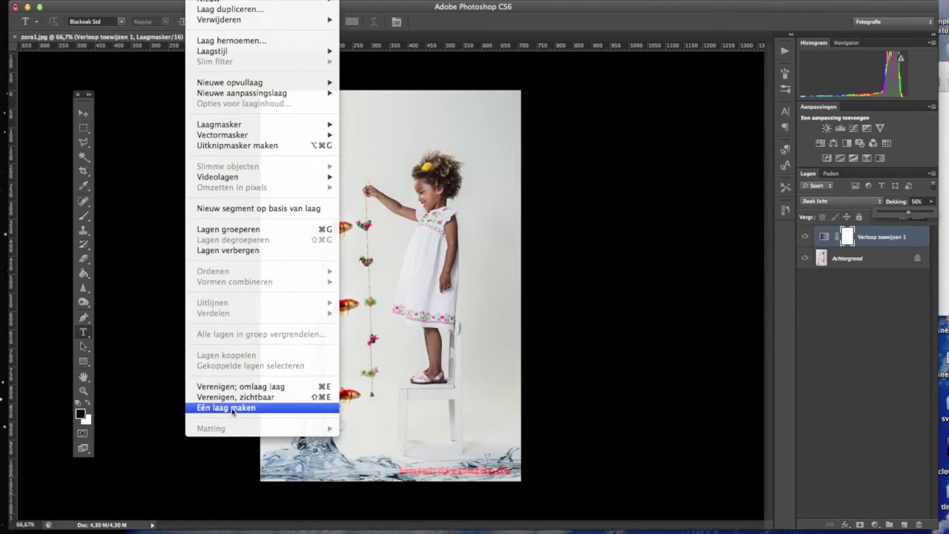
{"action": "left_click", "coordinate": [256, 464]}
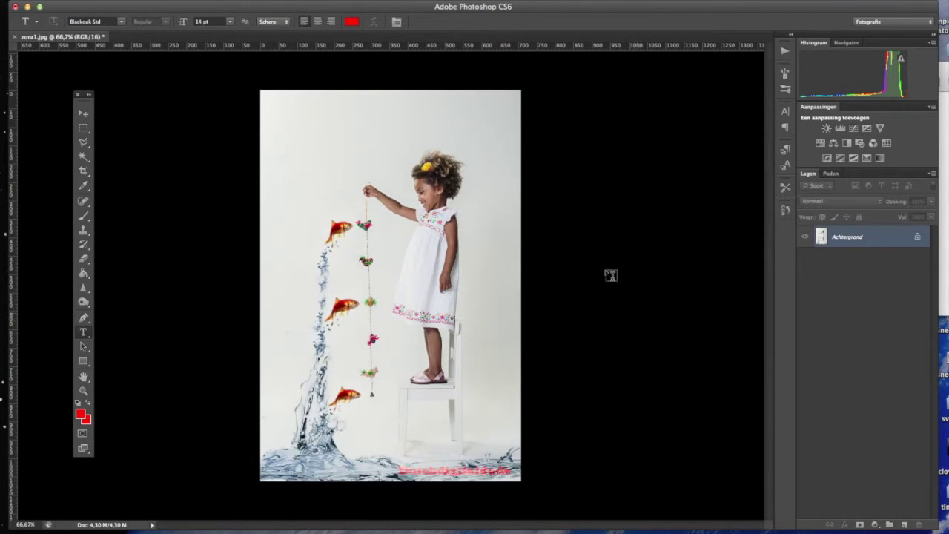
Duplicate the Background layer and apply a small-radius High Pass filter to the copy
{"action": "right_click", "coordinate": [874, 238]}
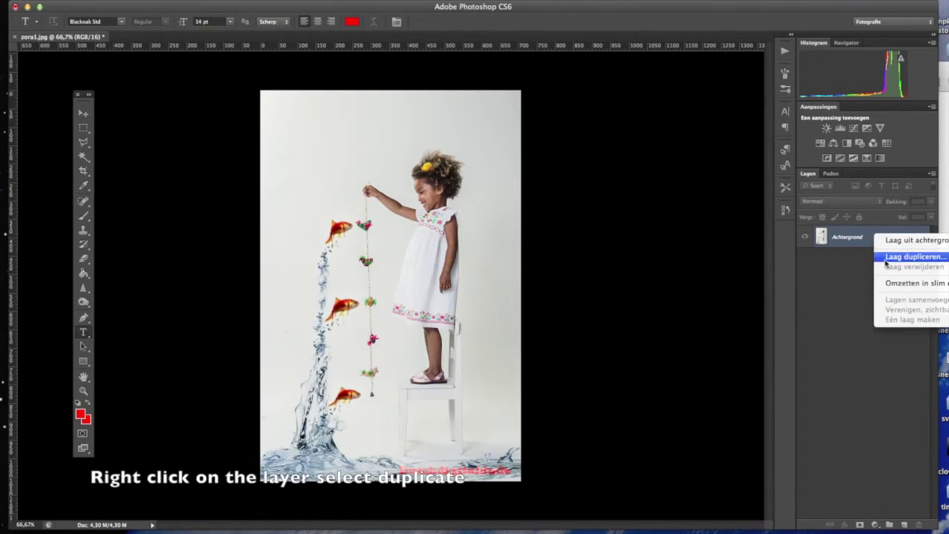
{"action": "left_click", "coordinate": [886, 257]}
{"action": "key", "text": "Return"}
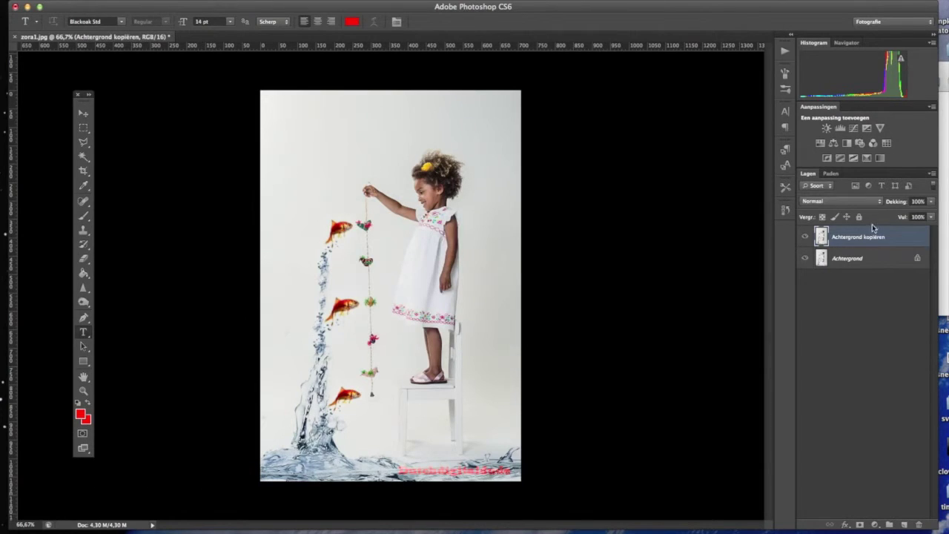
{"action": "left_click", "coordinate": [311, 1]}
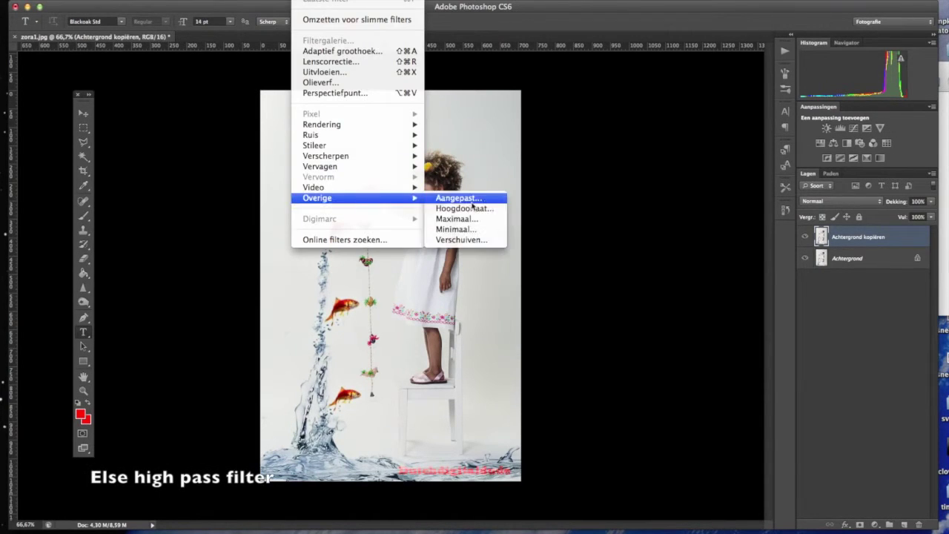
{"action": "left_click", "coordinate": [453, 197]}
{"action": "left_click_drag", "start_coordinate": [741, 384], "coordinate": [718, 387]}
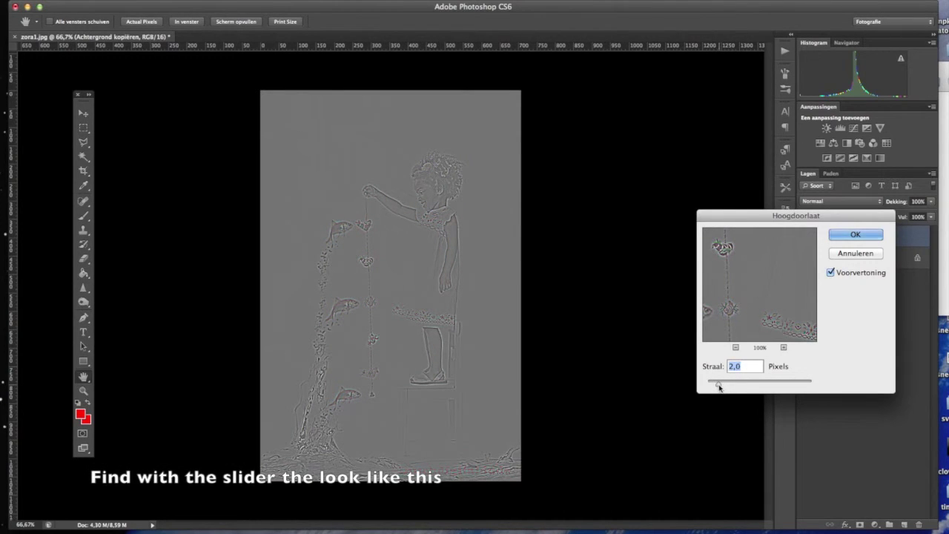
{"action": "left_click", "coordinate": [855, 234]}
Blend the high-pass copy in Overlay at 48% opacity, toggling its visibility to compare
{"action": "left_click", "coordinate": [840, 201]}
{"action": "left_click", "coordinate": [839, 310]}
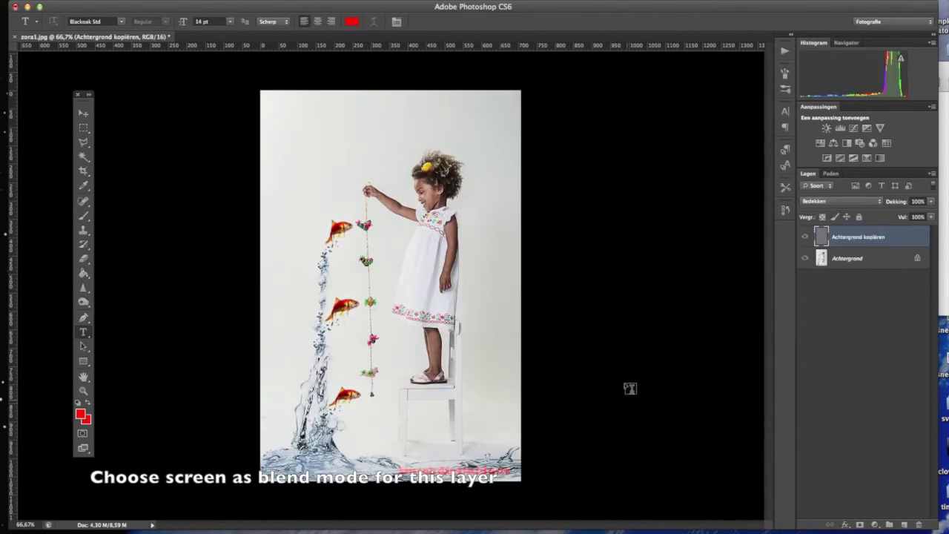
{"action": "left_click", "coordinate": [805, 238]}
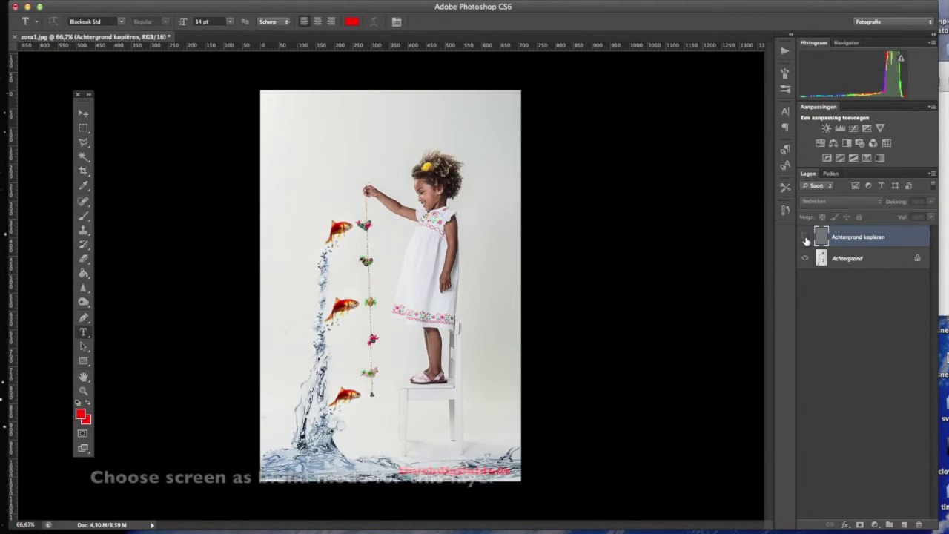
{"action": "left_click", "coordinate": [805, 237]}
{"action": "left_click", "coordinate": [805, 237]}
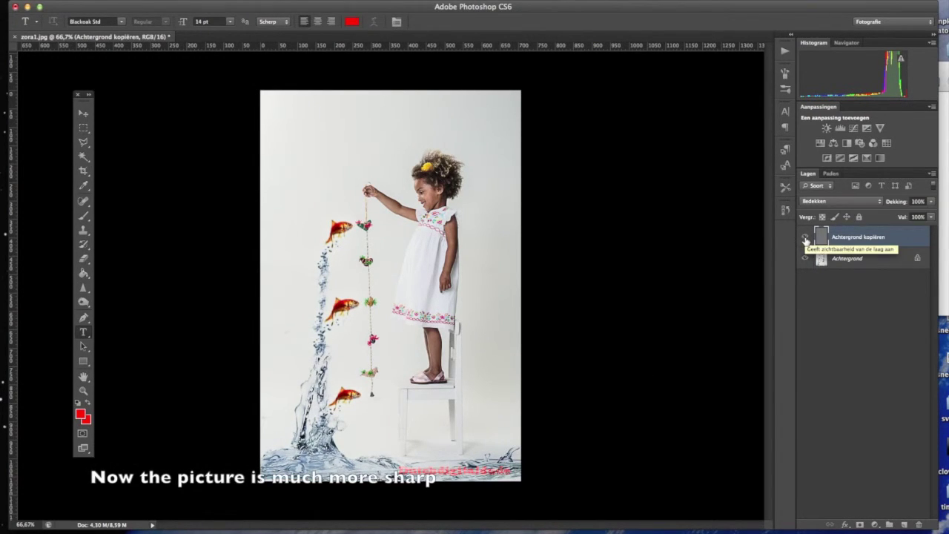
{"action": "left_click_drag", "start_coordinate": [931, 202], "coordinate": [903, 214]}
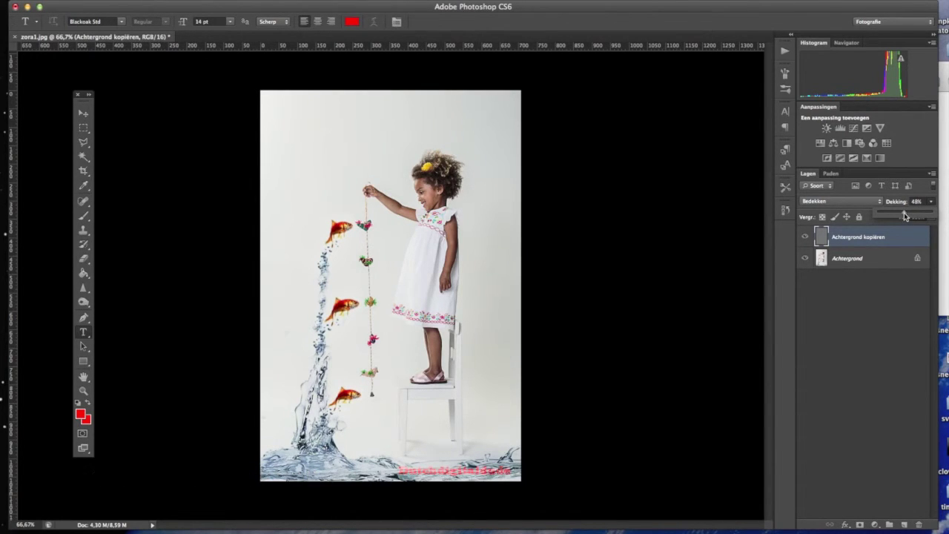
{"action": "left_click", "coordinate": [876, 524]}
Add a Soft Light Gradient Map adjustment layer using the Cyanotypie preset
{"action": "left_click", "coordinate": [901, 519]}
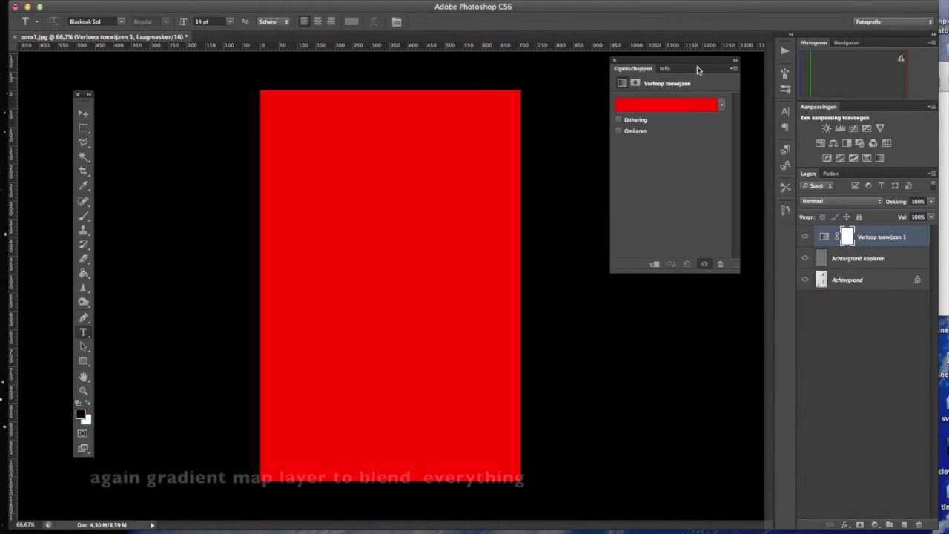
{"action": "left_click", "coordinate": [841, 201]}
{"action": "left_click", "coordinate": [842, 317]}
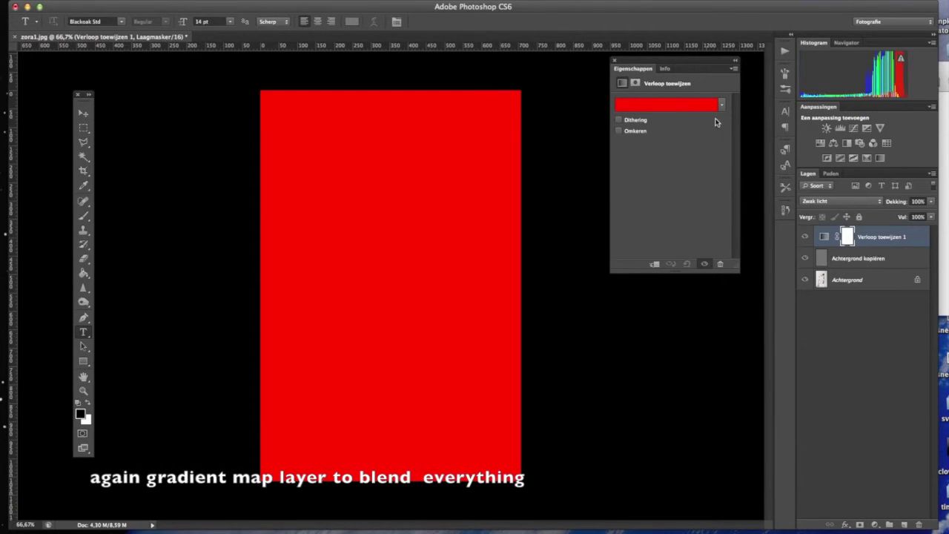
{"action": "left_click", "coordinate": [721, 106]}
{"action": "left_click", "coordinate": [640, 182]}
{"action": "scroll", "coordinate": [648, 168], "scroll_direction": "down", "scroll_amount": 2}
{"action": "left_click", "coordinate": [655, 173]}
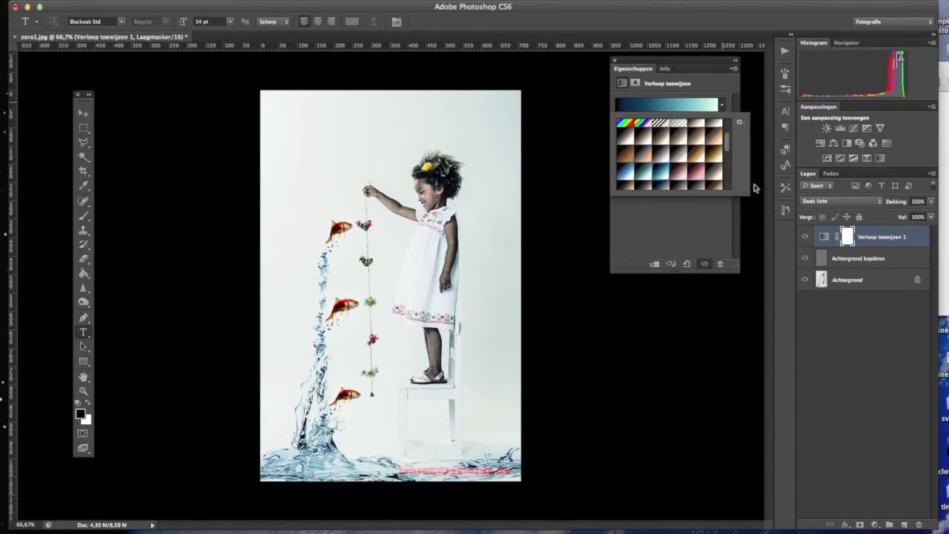
Lower the gradient map's opacity to 26% and close its Properties panel
{"action": "left_click", "coordinate": [931, 203]}
{"action": "left_click_drag", "start_coordinate": [932, 215], "coordinate": [899, 215]}
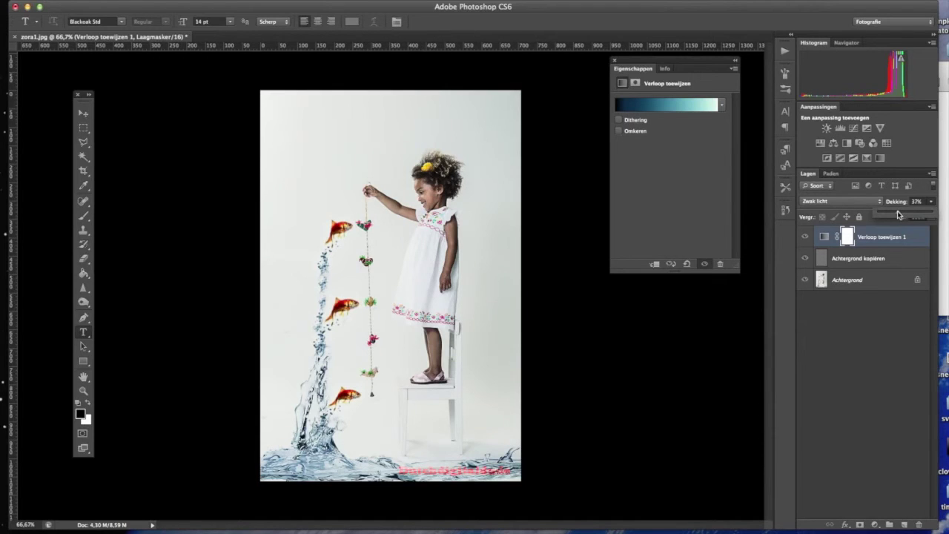
{"action": "left_click_drag", "start_coordinate": [896, 215], "coordinate": [895, 214]}
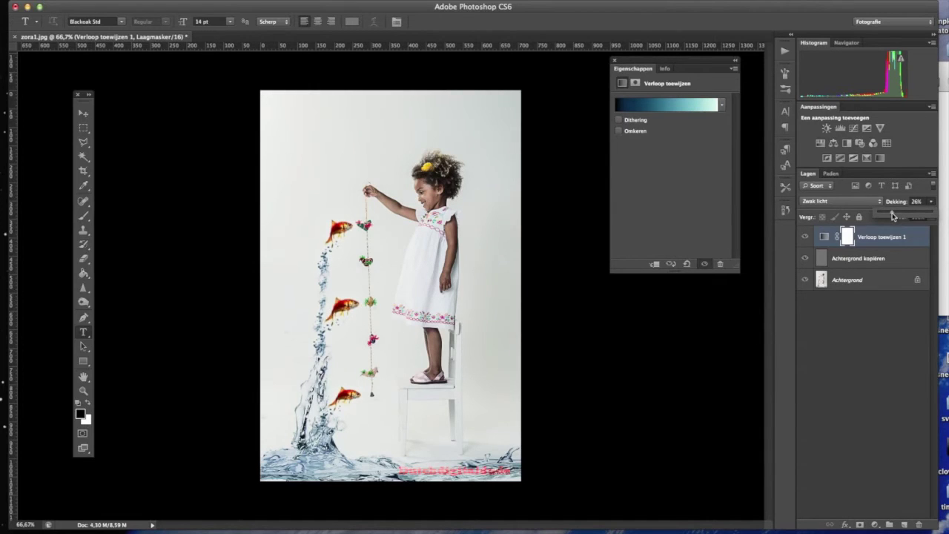
{"action": "left_click", "coordinate": [614, 60]}
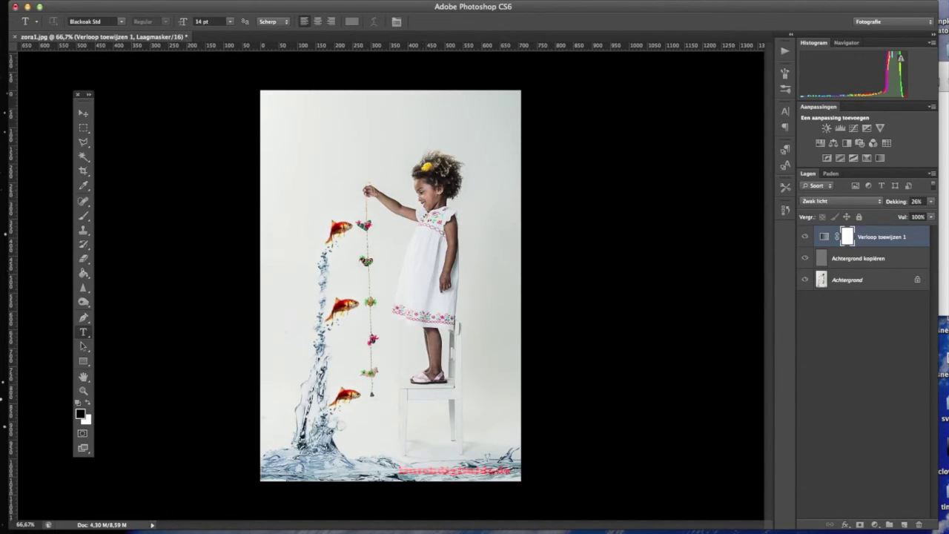